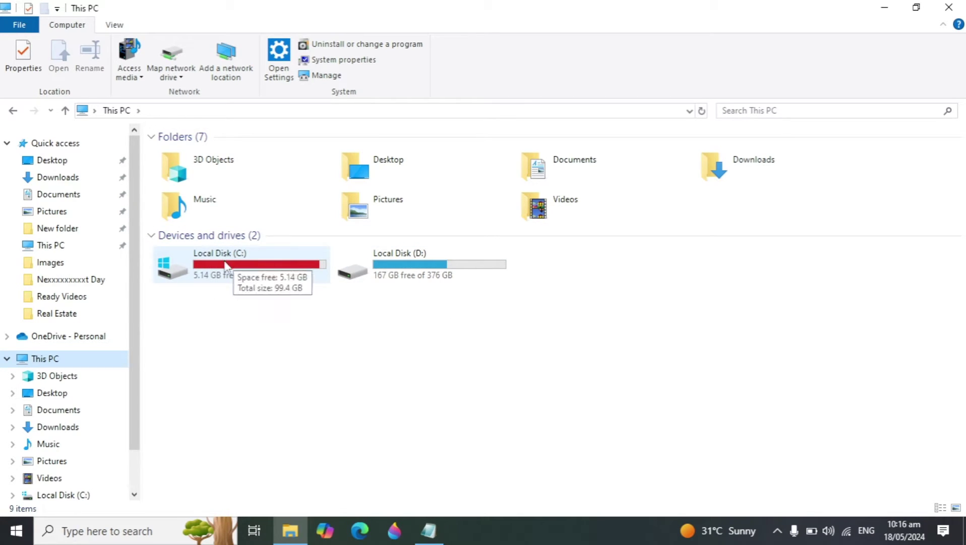
Check Local Disk (C:) shows only 5.14 GB free of 99.4 GB, then close This PC.
left_click(290, 269)
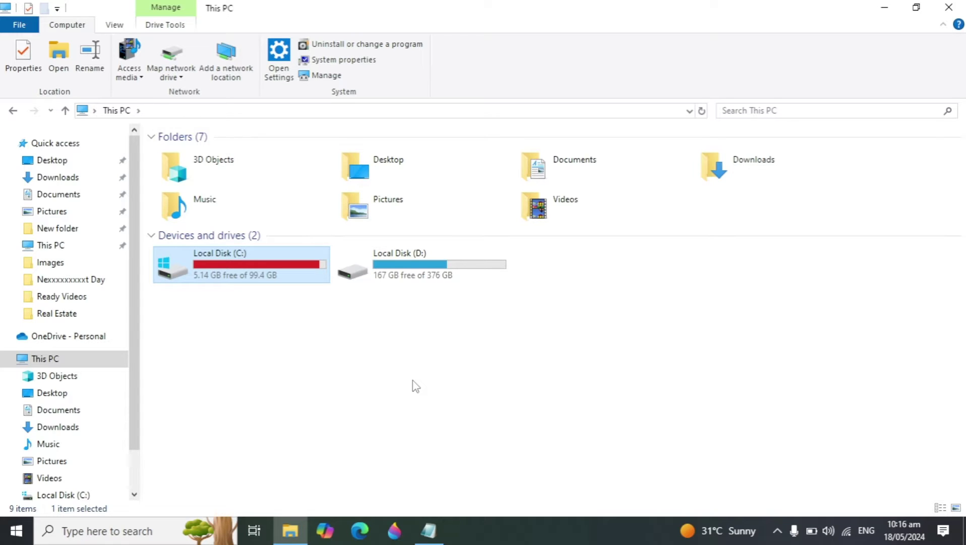
left_click(950, 7)
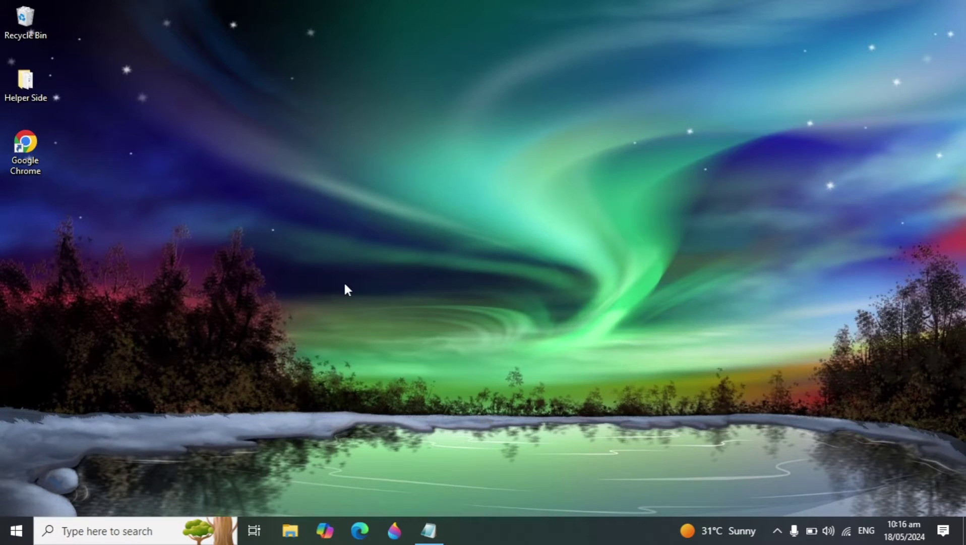
Open the C:\Windows\Temp folder with the Run command 'temp'.
key("super+r")
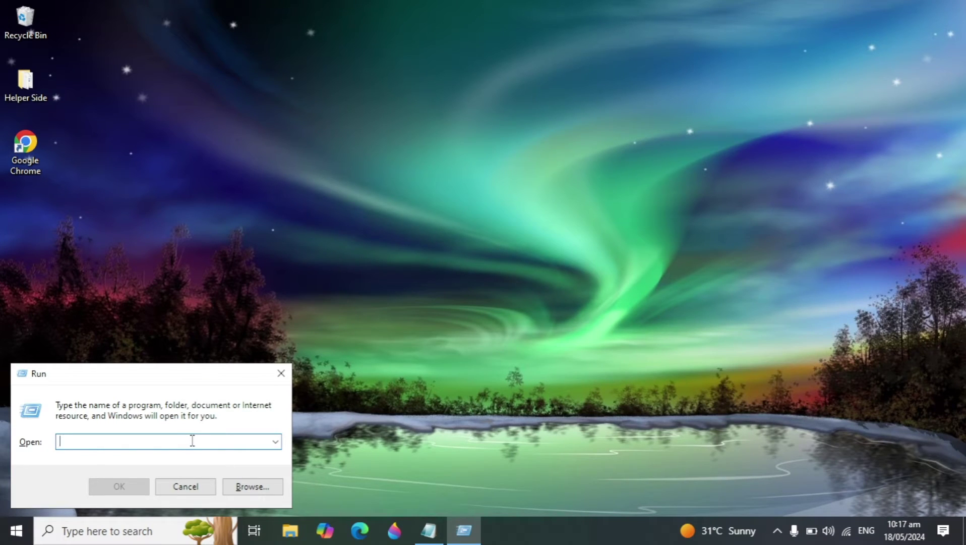
type("temp")
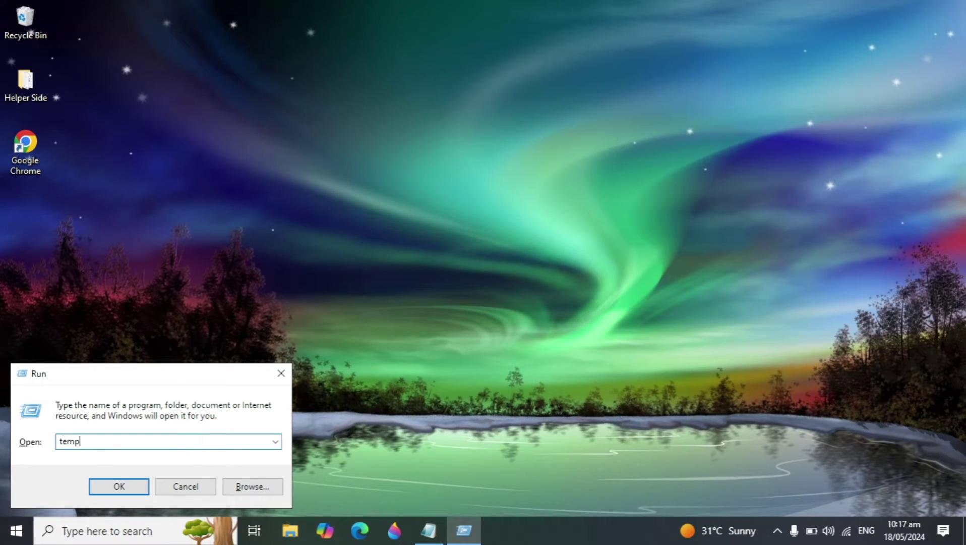
key("Return")
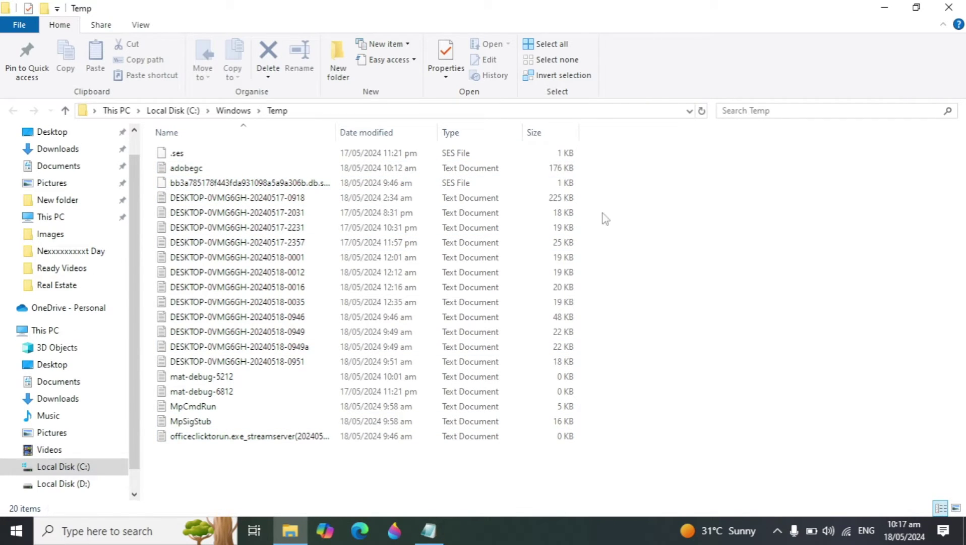
Delete all Temp files, skipping the four in-use ones, and close the folder.
key("ctrl+a")
key("Delete")
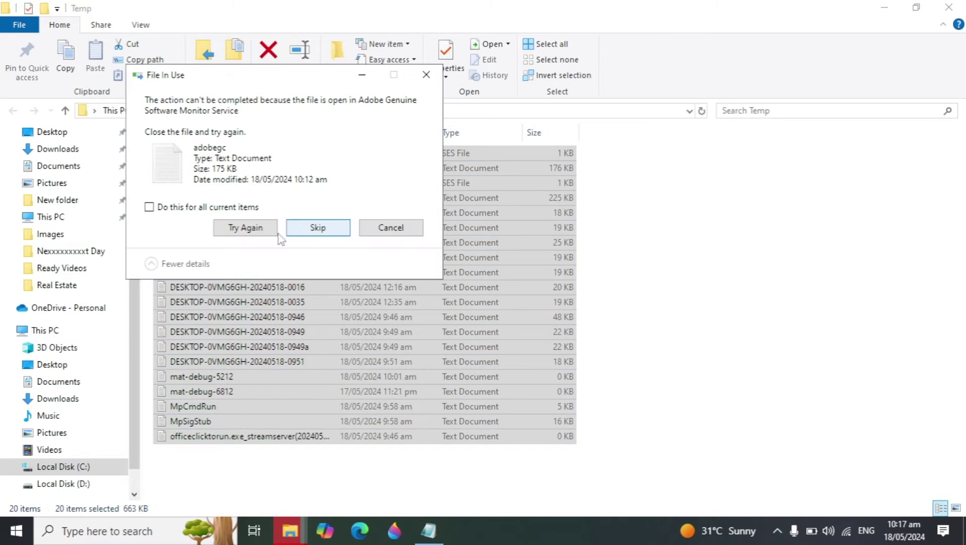
left_click(150, 207)
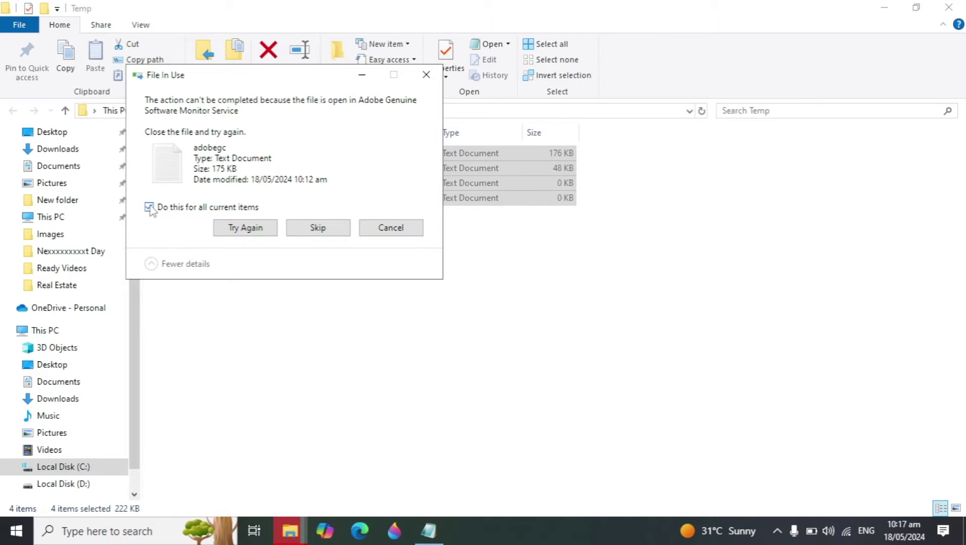
left_click(325, 230)
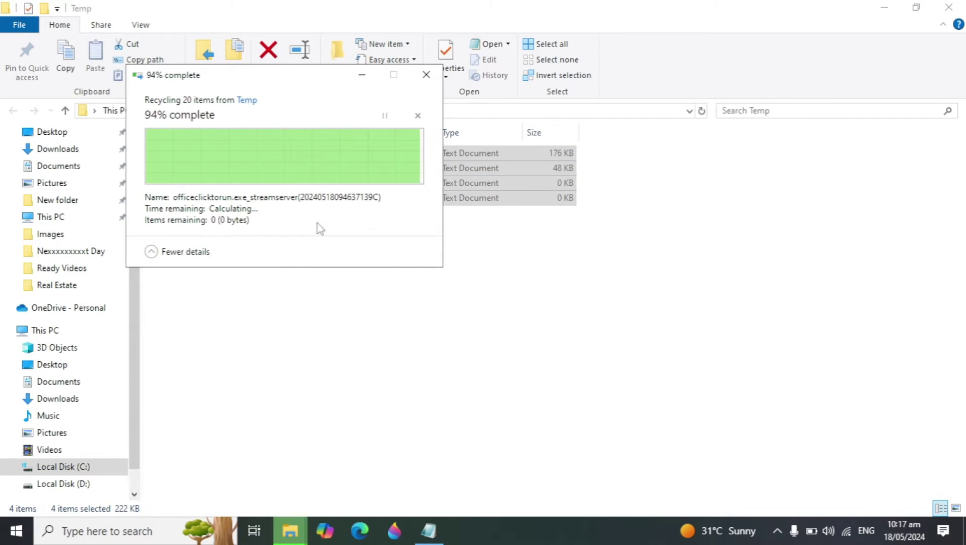
left_click(949, 8)
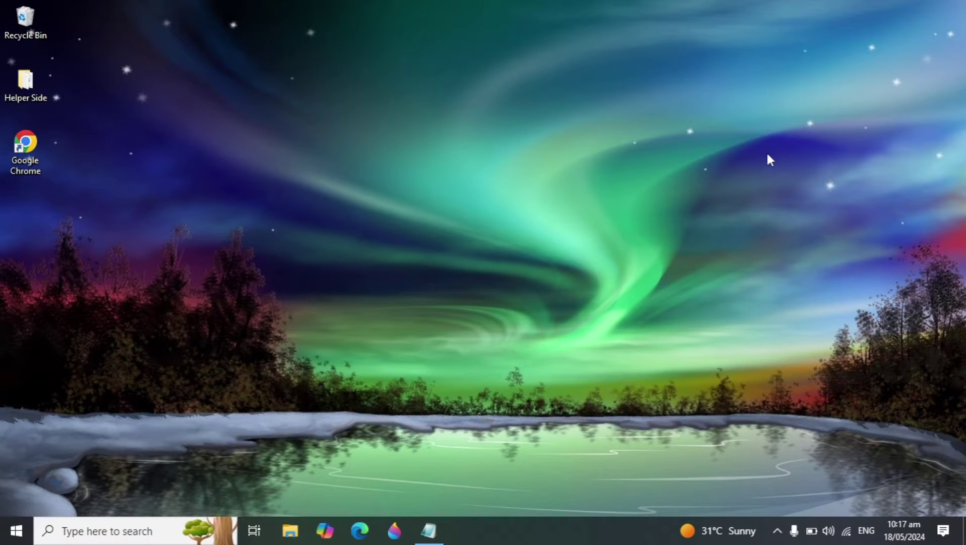
Open the user's AppData\Local\Temp folder with the Run command '%temp%'.
key("super+r")
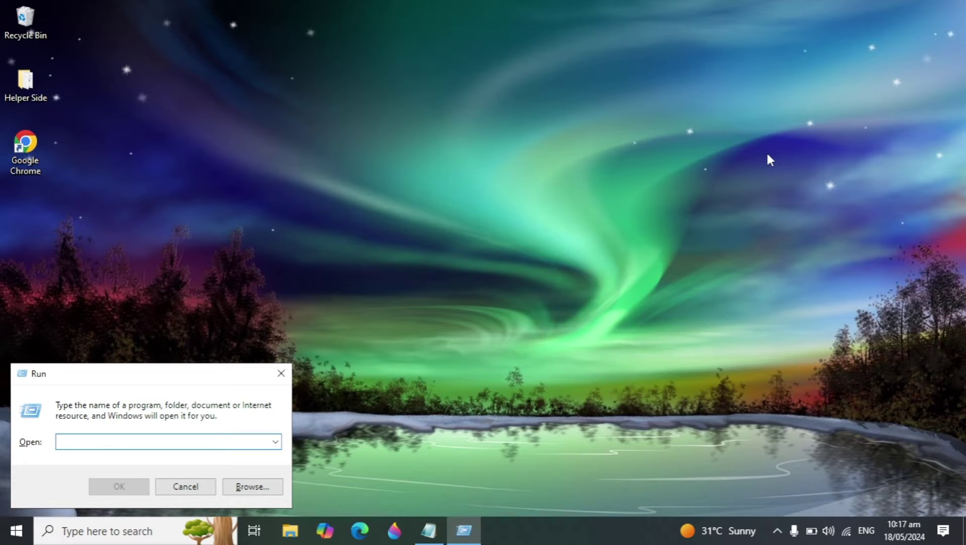
type("%temp")
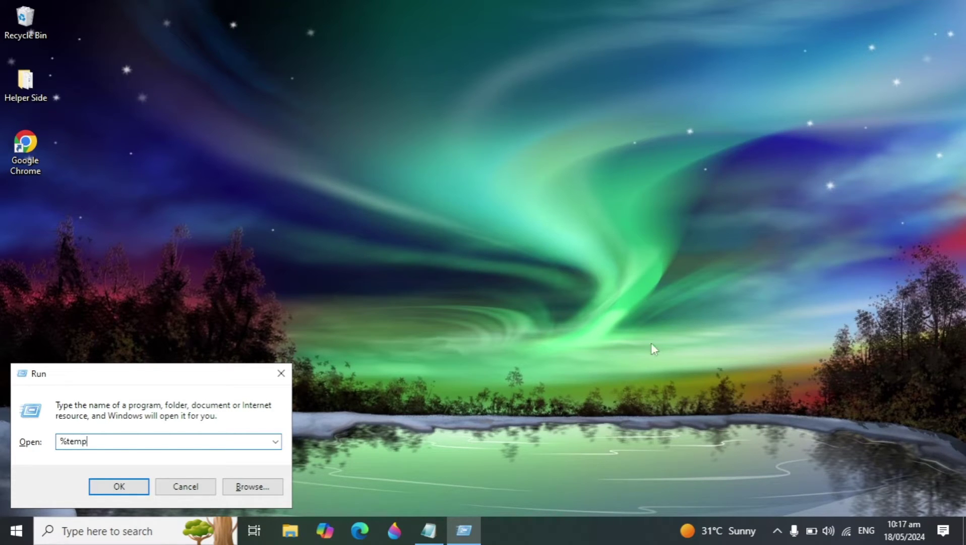
type("%")
key("Return")
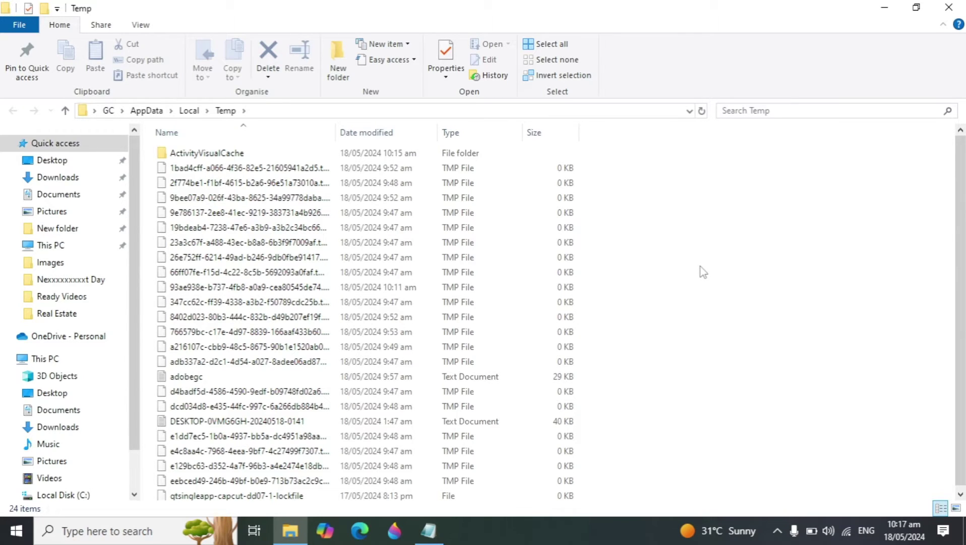
Delete all items in it, skipping those in use, and close the window.
key("ctrl+a")
key("Delete")
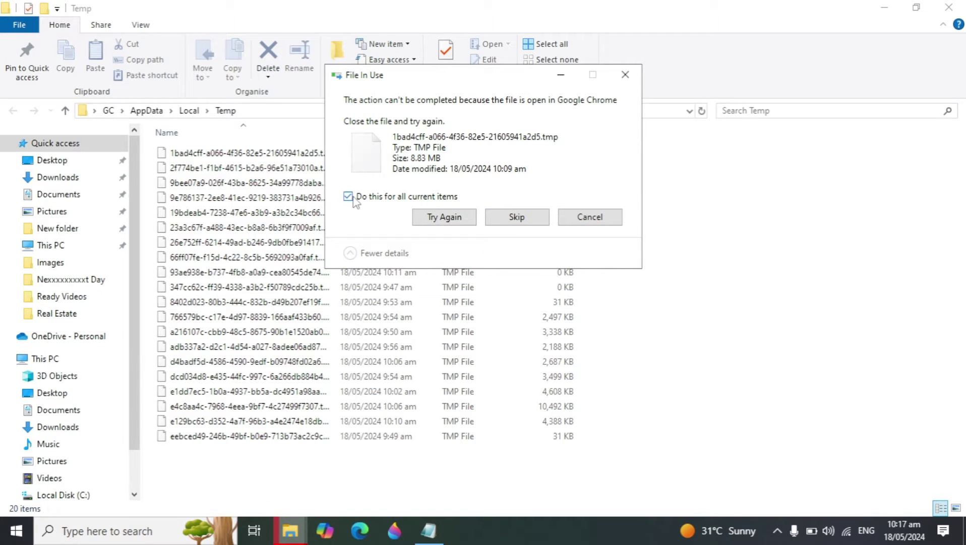
left_click(516, 218)
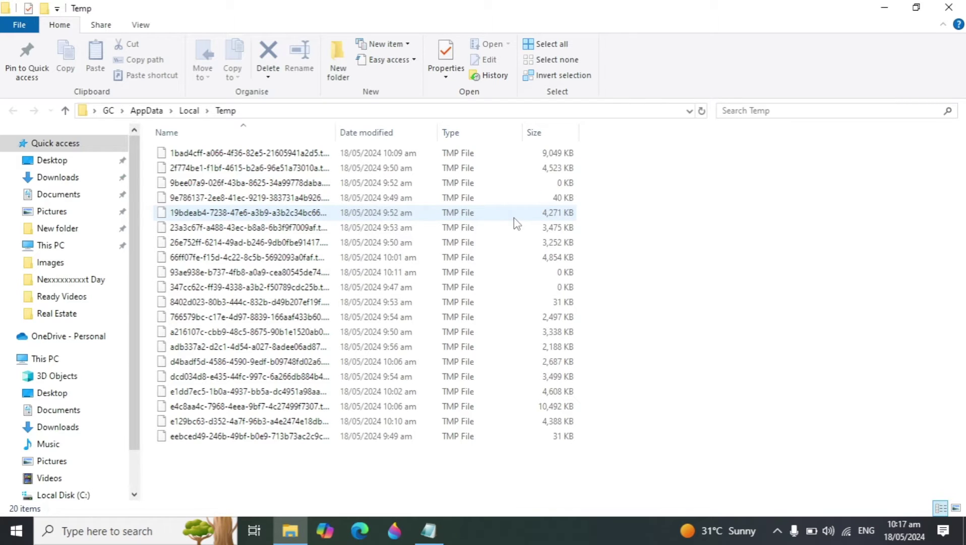
left_click(946, 7)
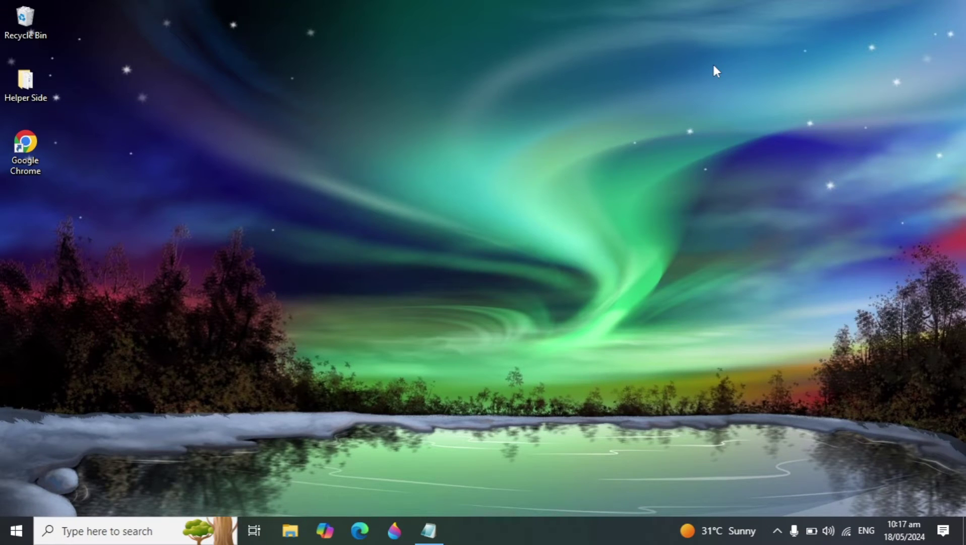
key("super+r")
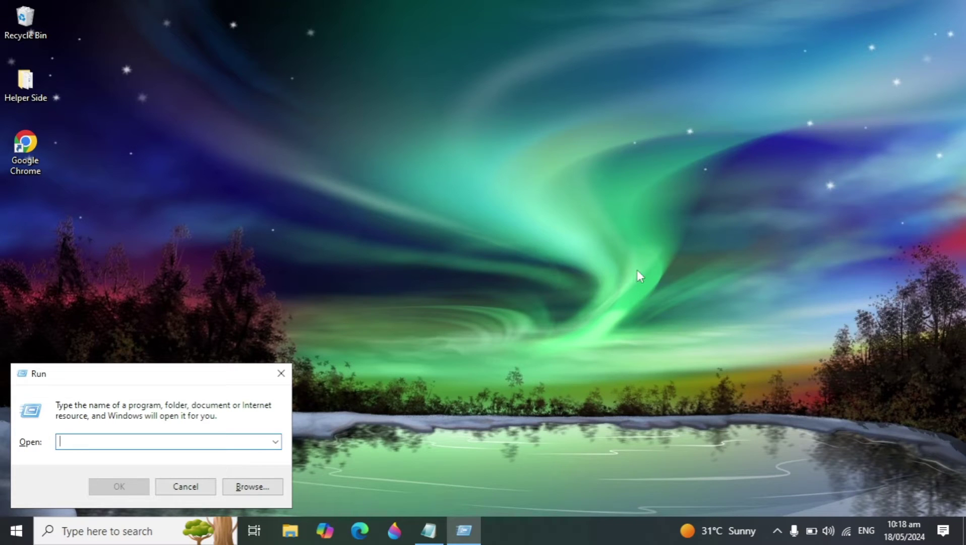
type("pre")
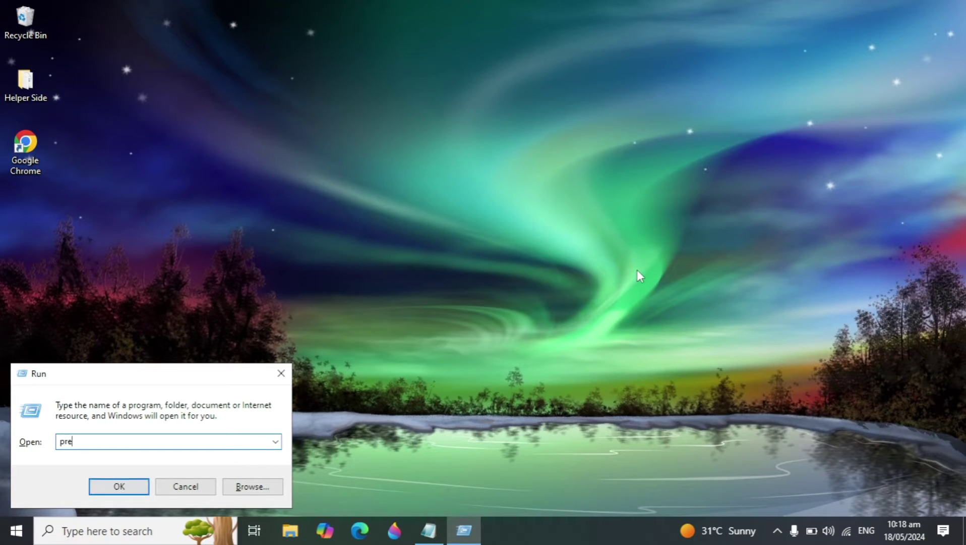
type("fetch")
key("Return")
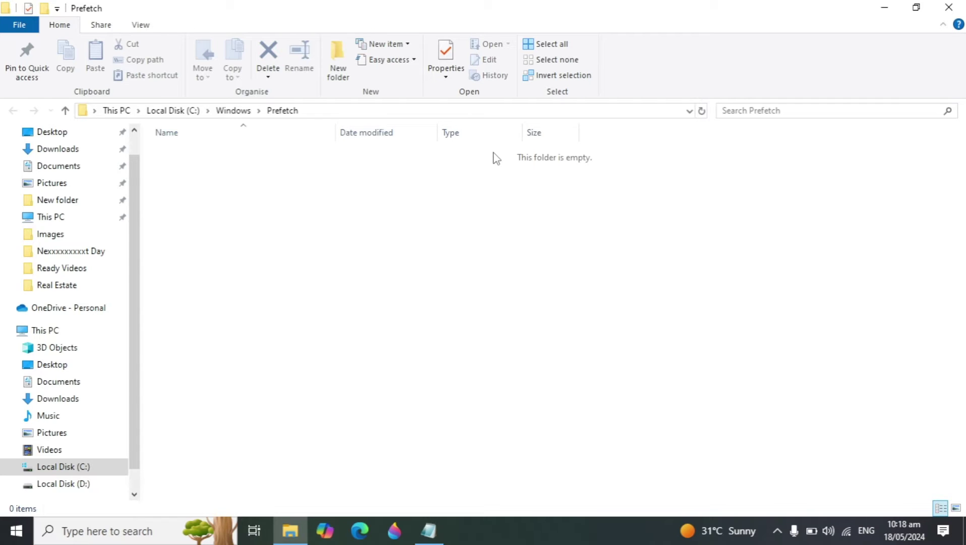
left_click(949, 8)
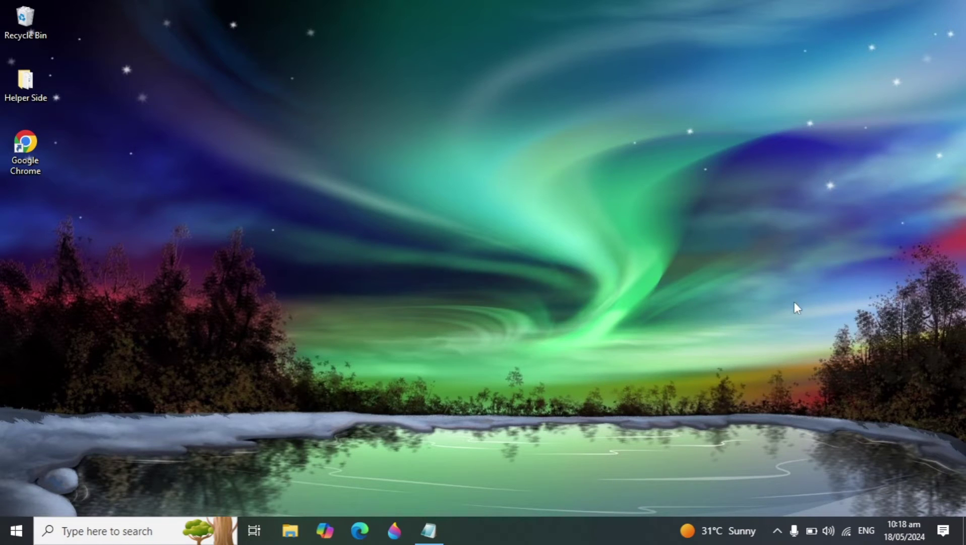
Launch Disk Cleanup via Run 'cleanmg' and choose drive C:.
key("super+r")
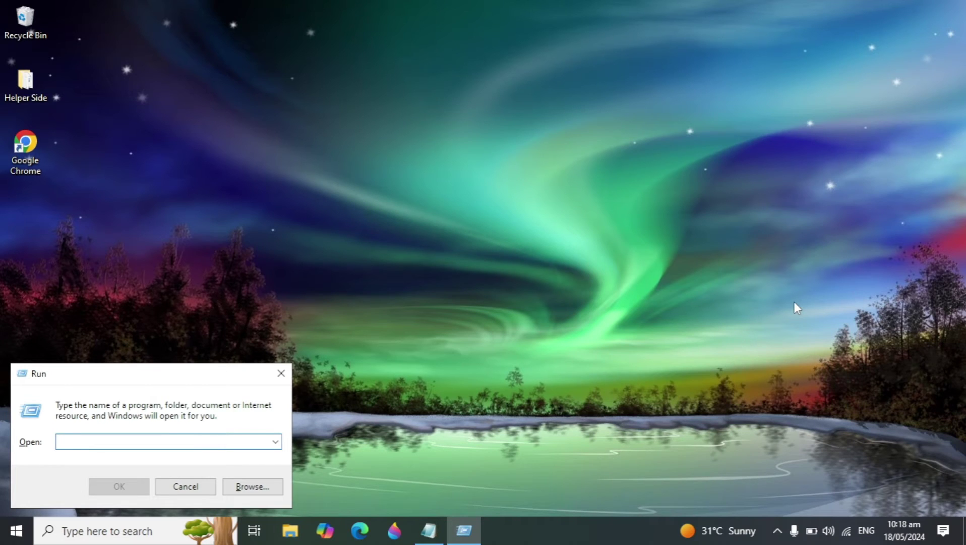
type("cleanmgr")
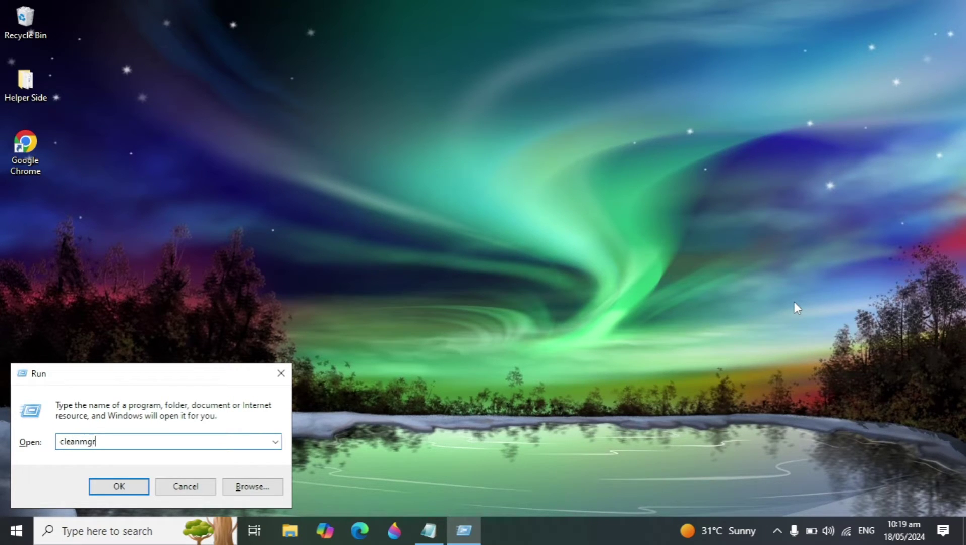
key("Return")
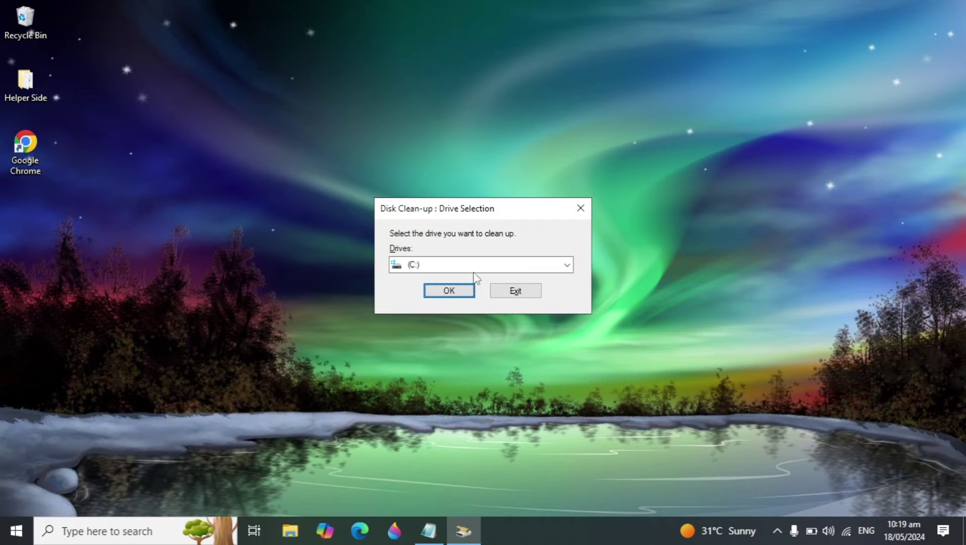
left_click(450, 288)
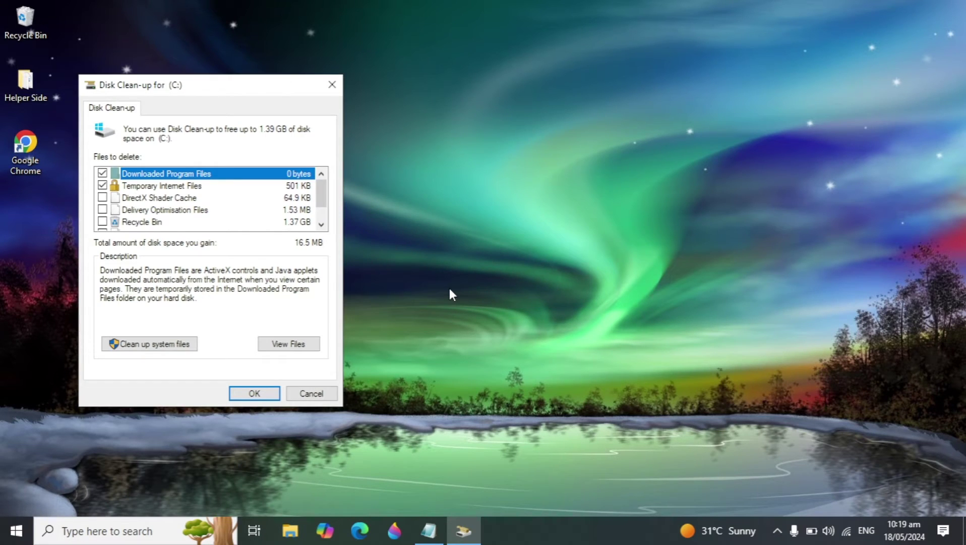
Tick DirectX Shader Cache and Temporary files, then permanently delete the checked categories (18.1 MB).
left_click_drag(209, 90, 454, 126)
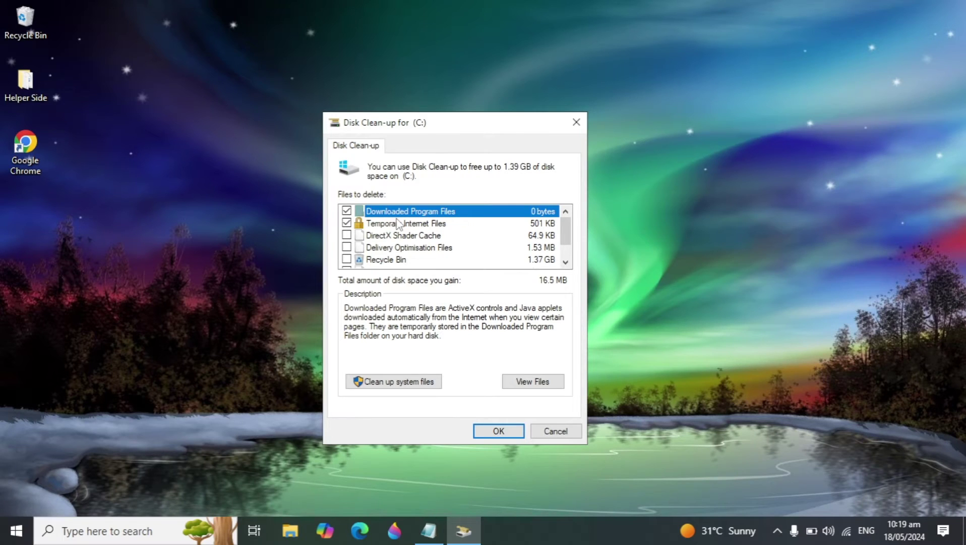
left_click(347, 235)
scroll(347, 247, "down", 1)
left_click(346, 247)
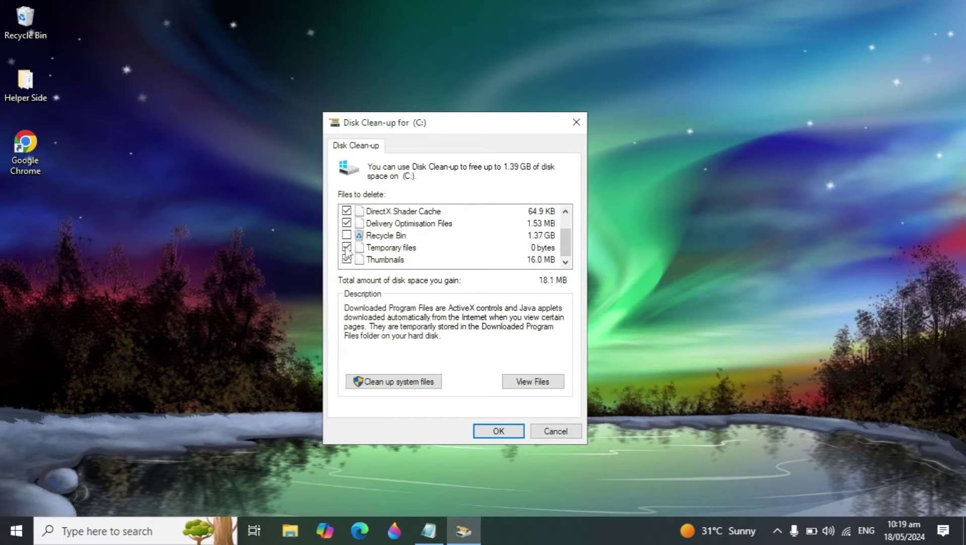
scroll(346, 251, "up", 1)
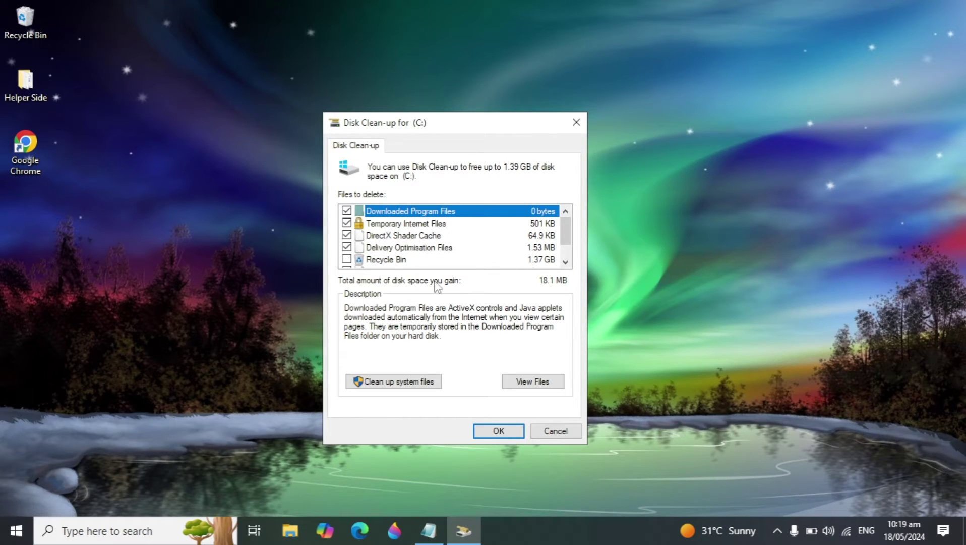
left_click(513, 433)
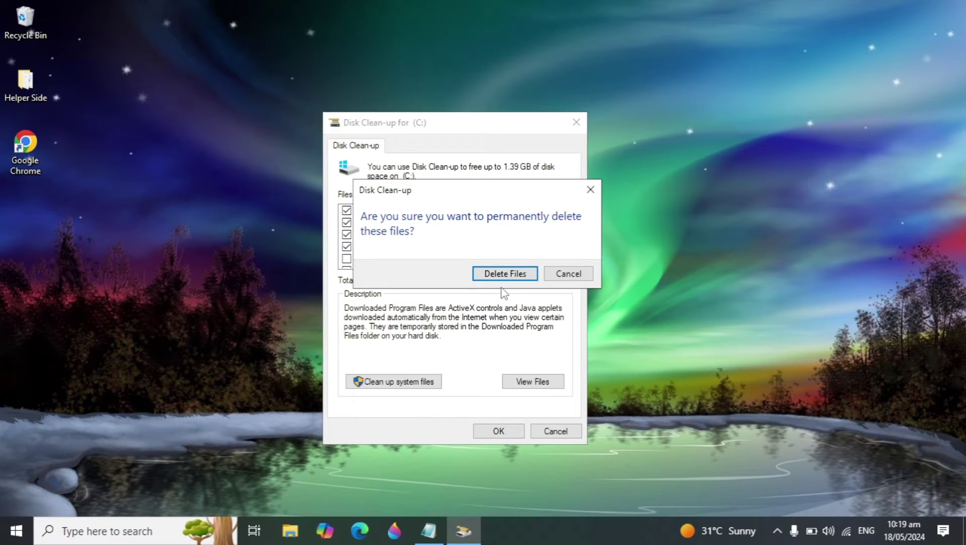
left_click(533, 272)
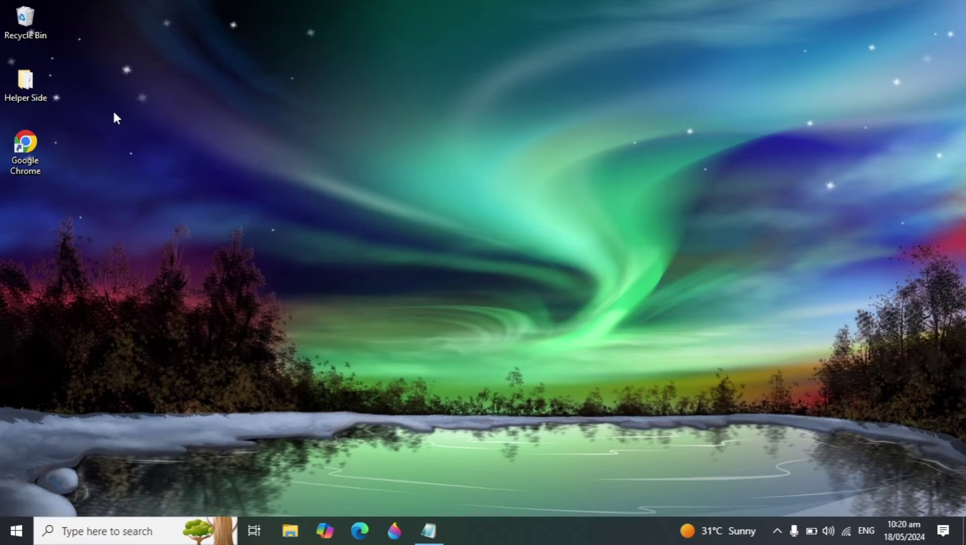
Open the Recycle Bin from the desktop to review its contents.
right_click(26, 21)
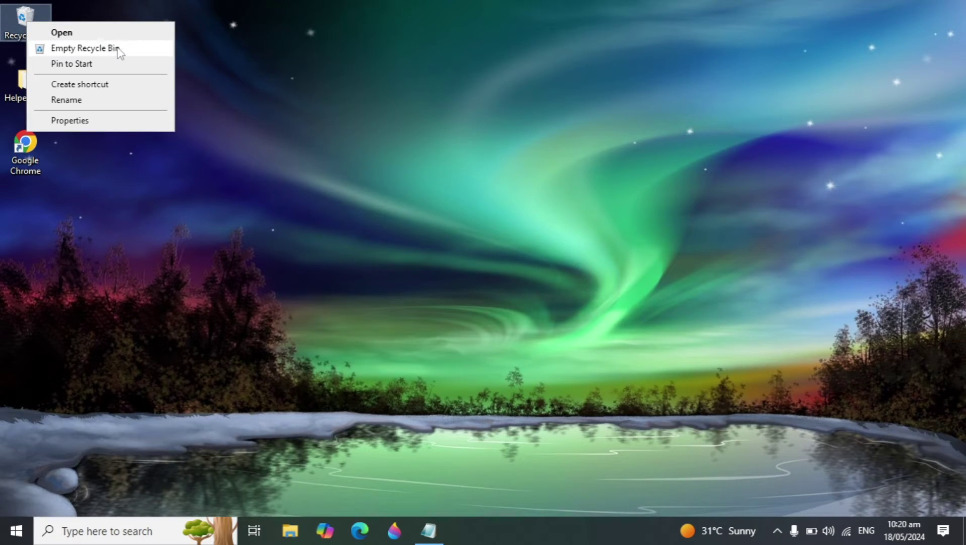
left_click(70, 4)
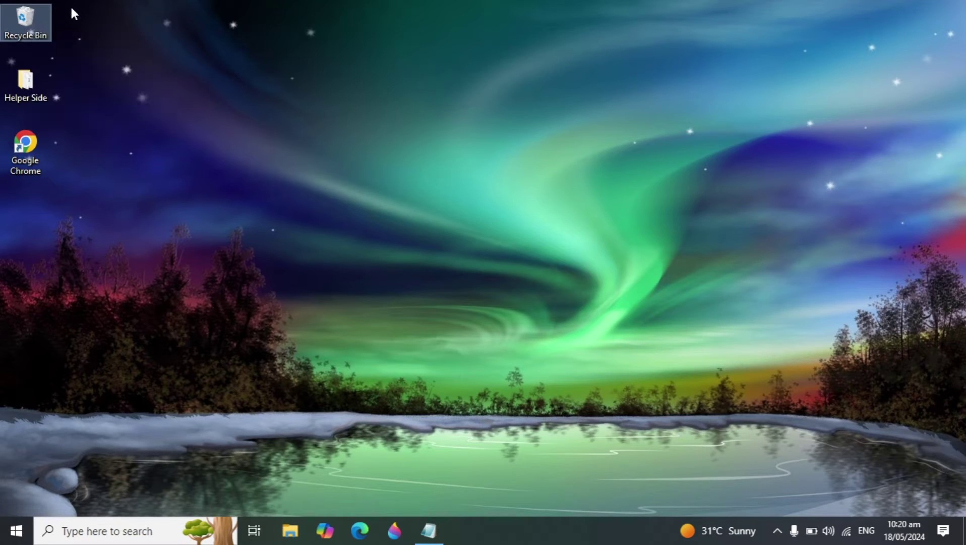
double_click(22, 15)
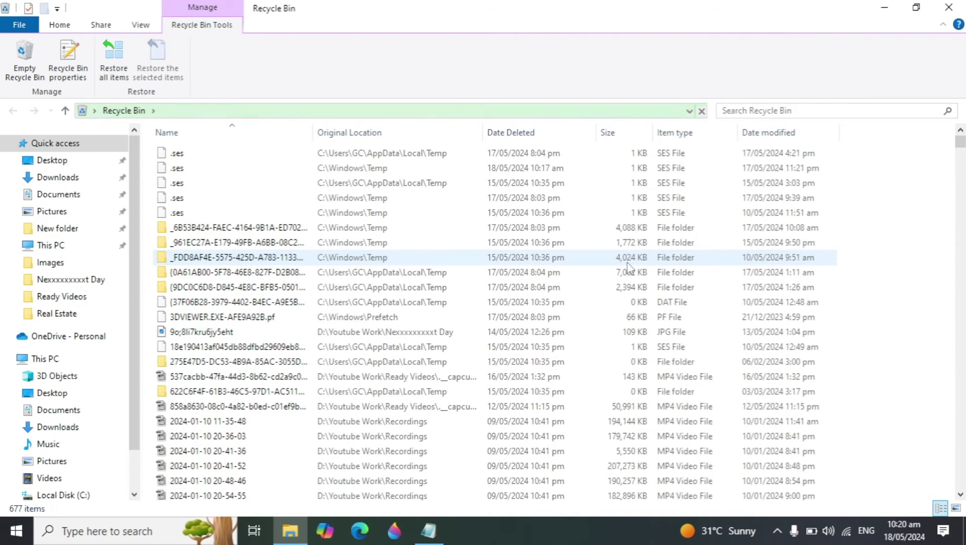
Permanently delete the block of 35 old recordings (8.86 GB) with Shift+Delete.
scroll(615, 242, "down", 13)
left_click(611, 241)
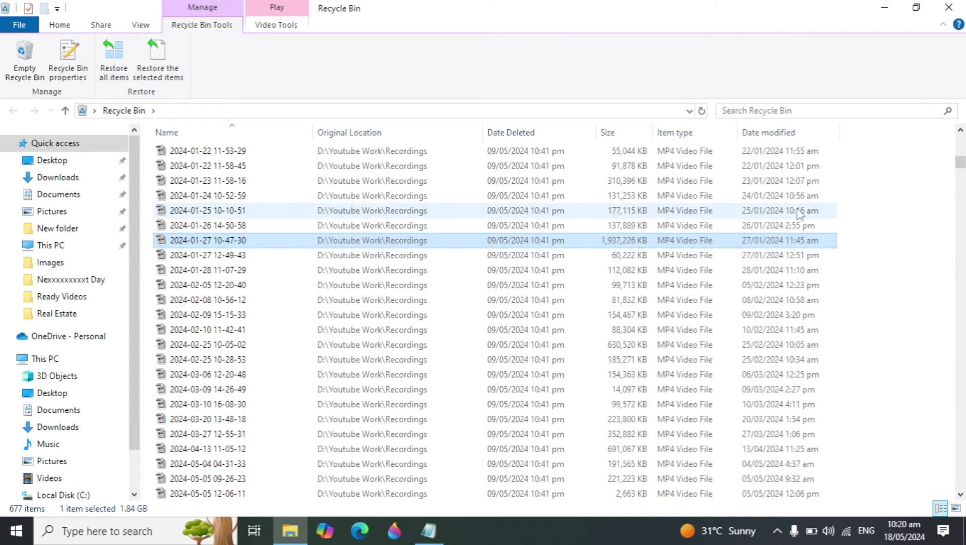
left_click_drag(860, 171, 579, 448)
key("shift+Delete")
left_click(539, 276)
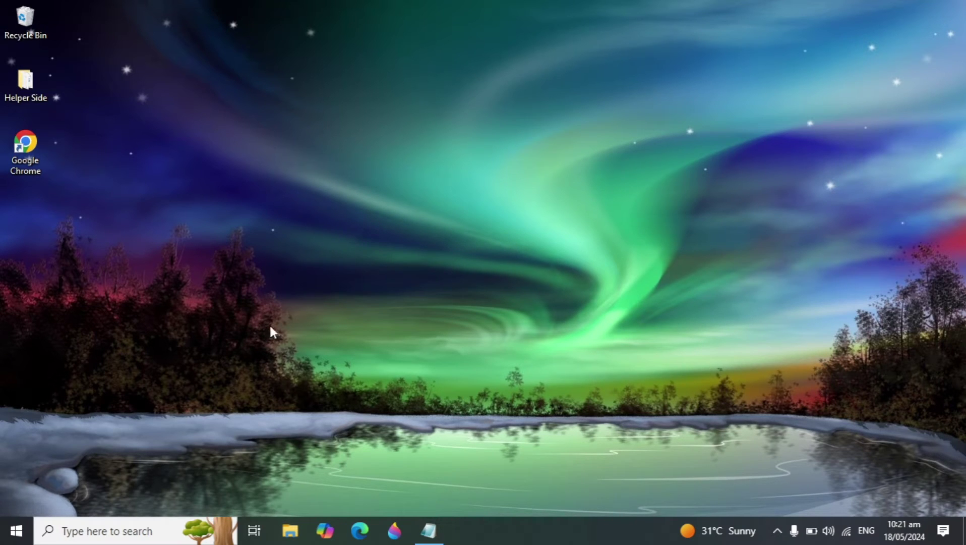
Open Storage settings from a Windows search for 'storage s'.
left_click(130, 531)
type("s")
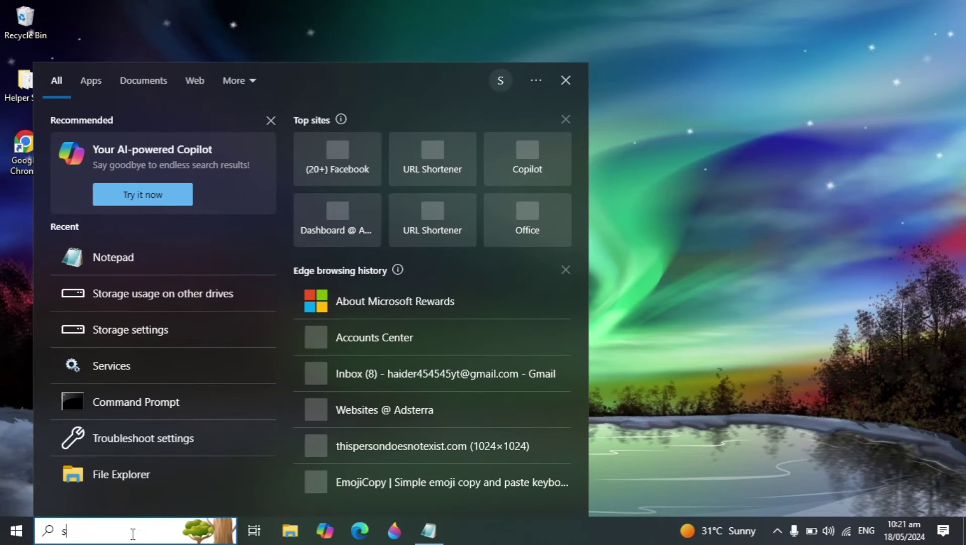
type("torage ")
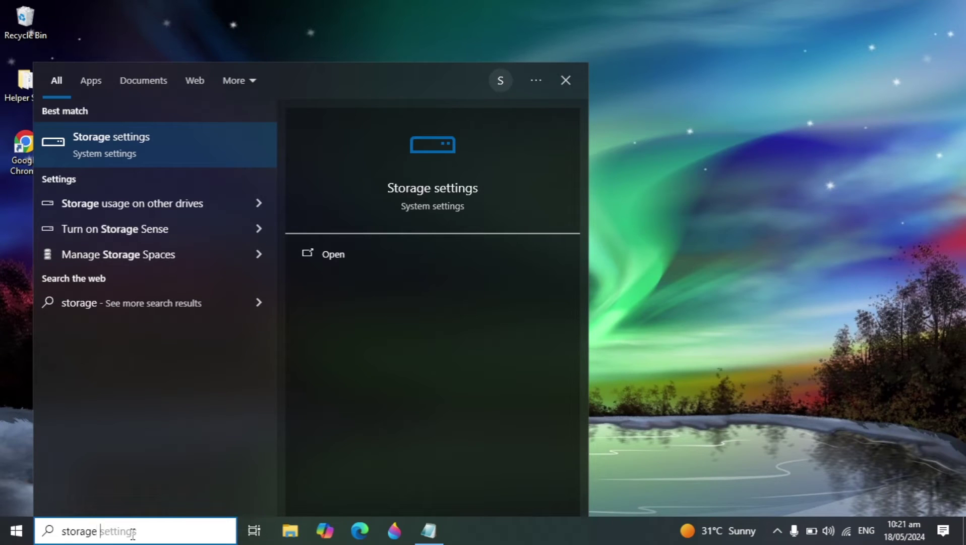
type("s")
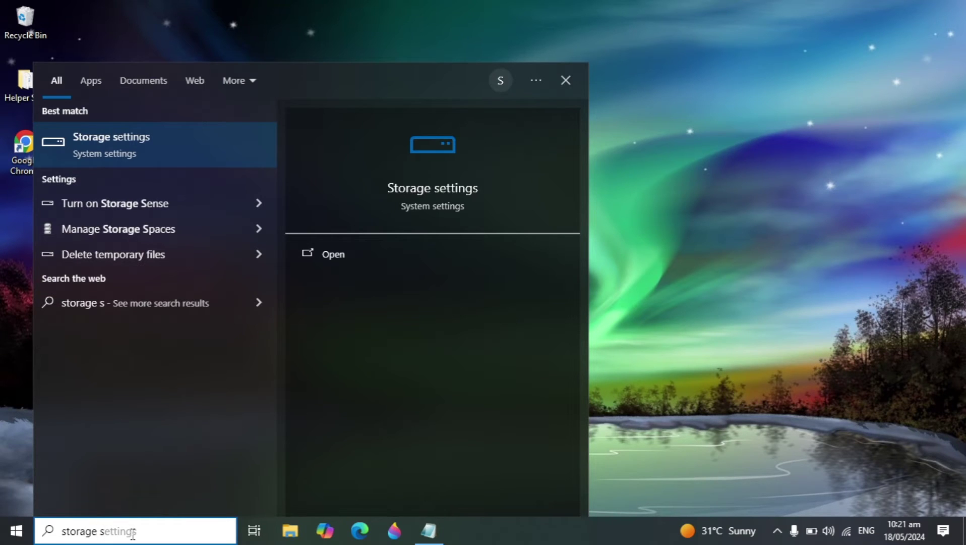
left_click(224, 156)
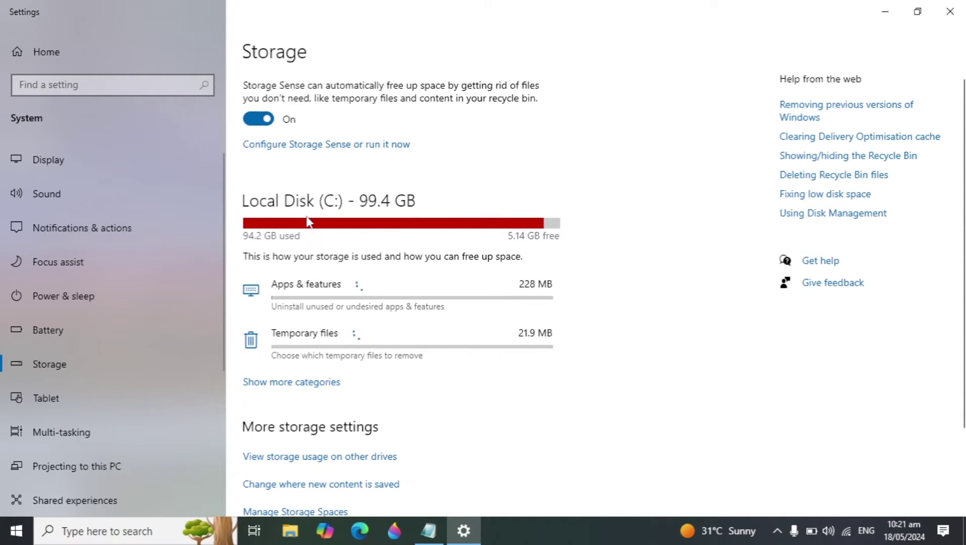
Toggle Storage Sense off and on, keep recycle-bin cleanup at 30 days, and return.
left_click(259, 121)
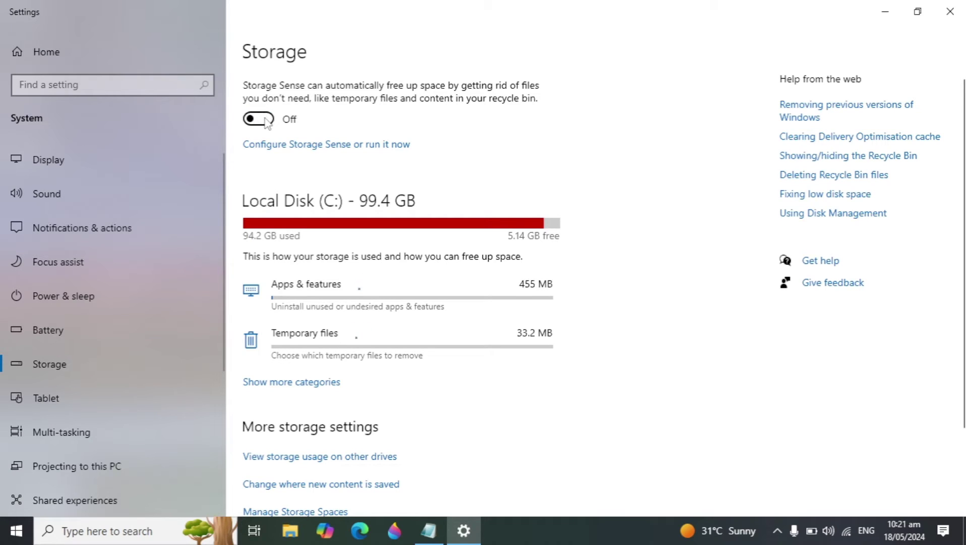
left_click(266, 120)
left_click(348, 146)
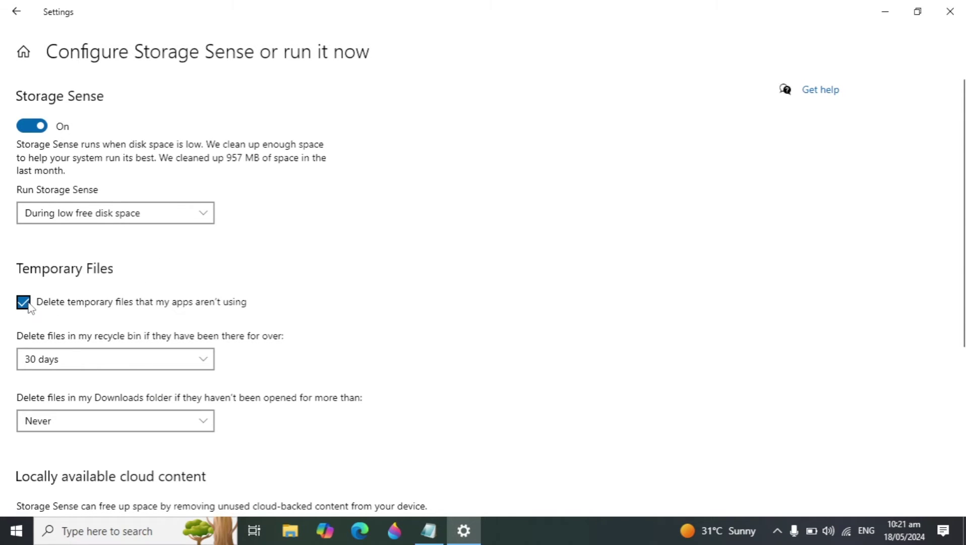
left_click(127, 359)
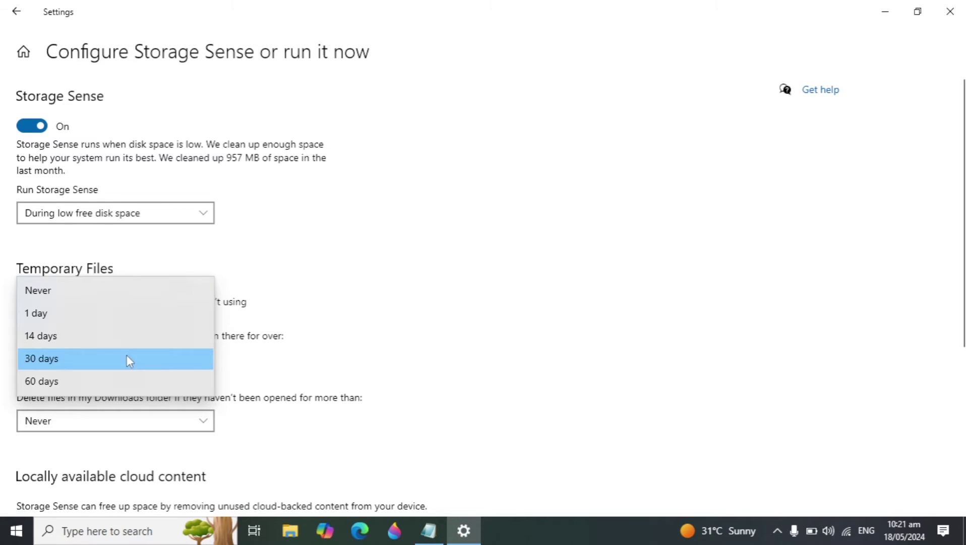
left_click(163, 360)
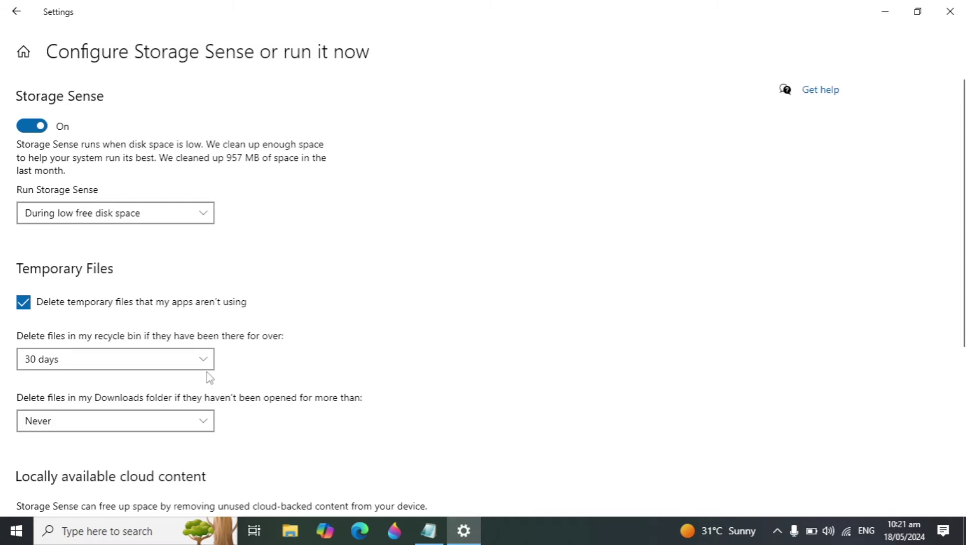
scroll(207, 372, "down", 1)
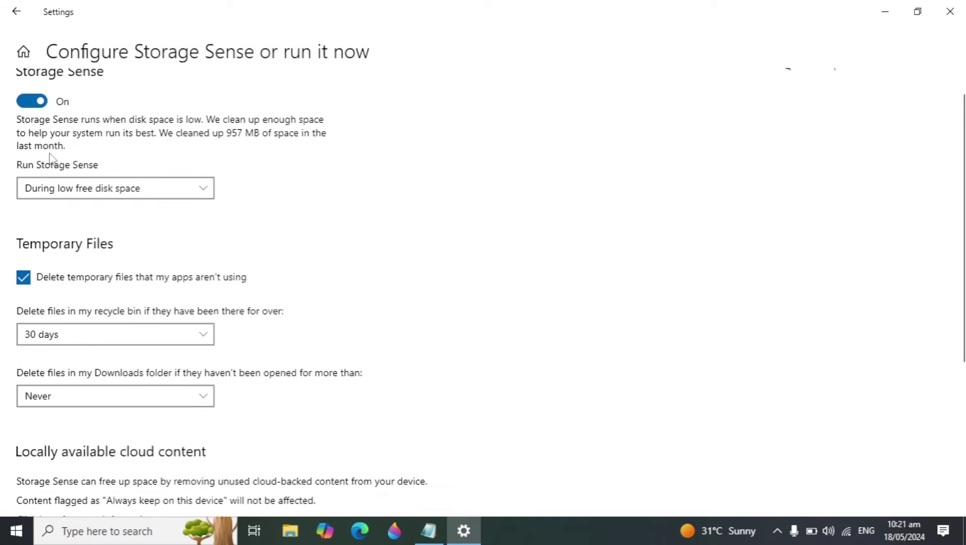
left_click(11, 10)
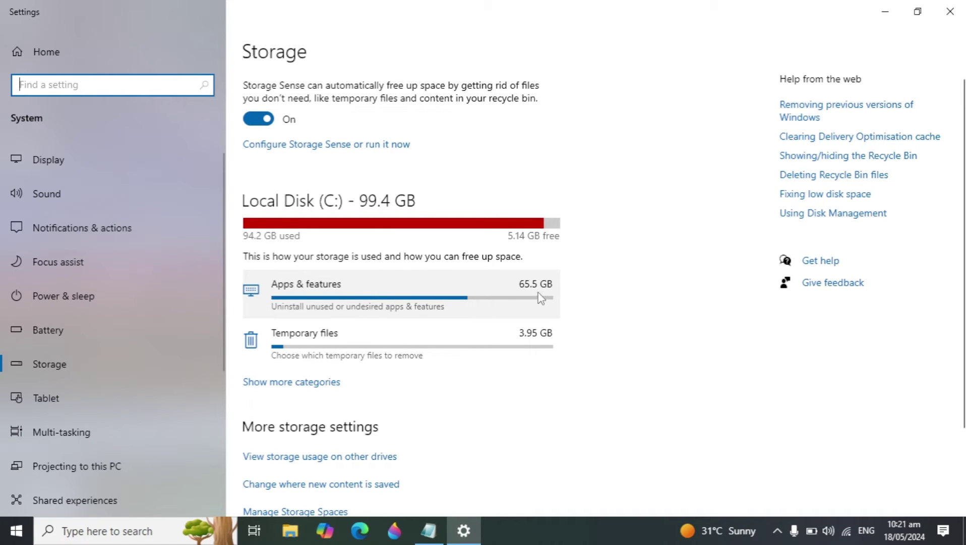
Open Apps & features and sort the installed apps by size.
left_click(519, 297)
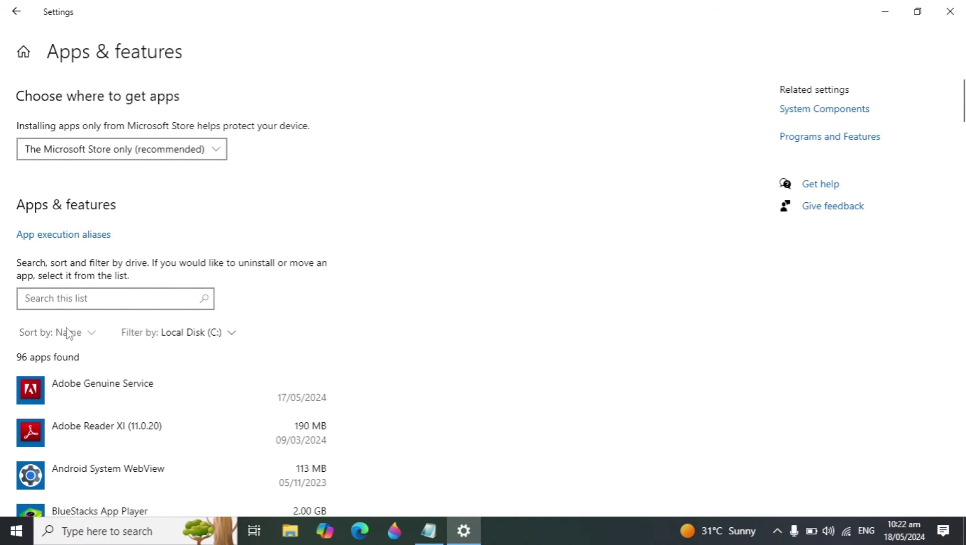
left_click(69, 332)
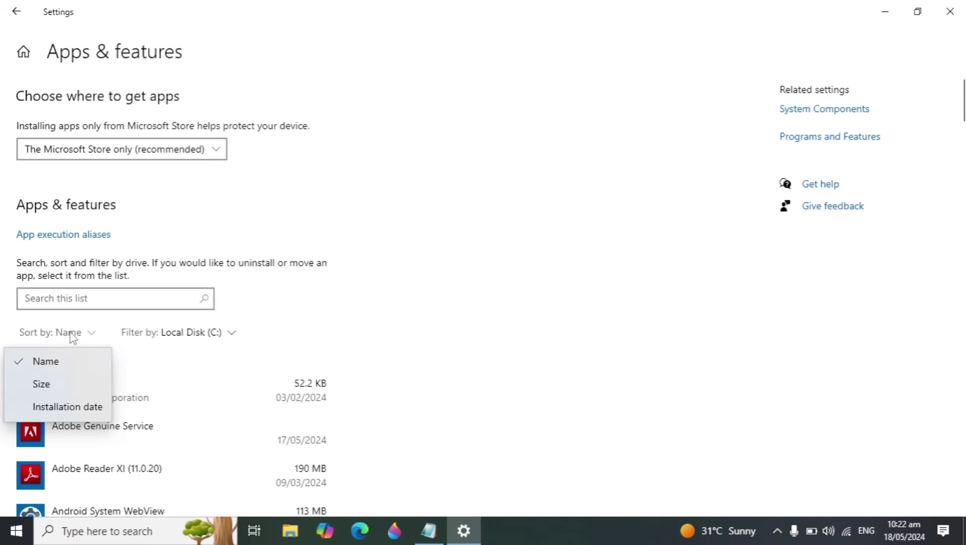
left_click(86, 384)
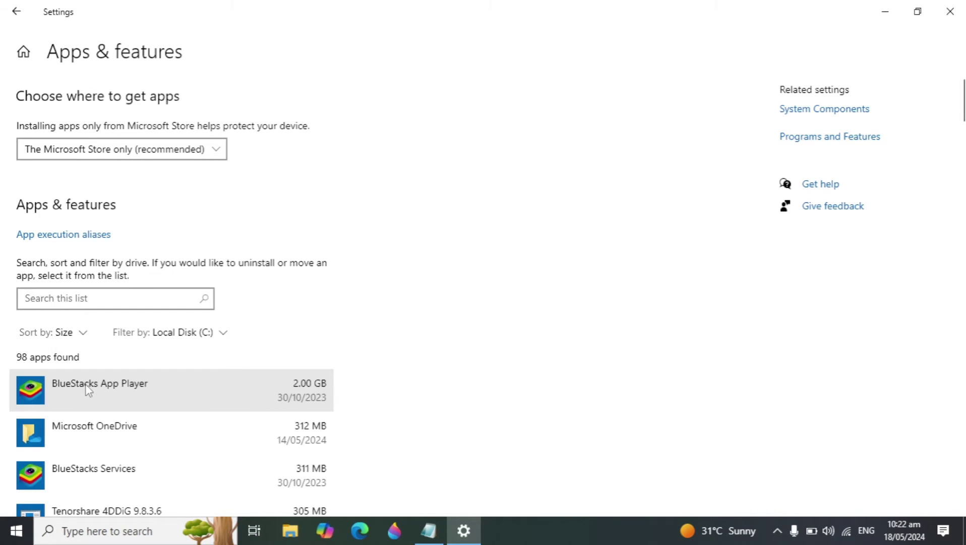
Expand BlueStacks App Player (2.00 GB) and Tenorshare 4DDiG to see their uninstall options.
scroll(467, 390, "down", 2)
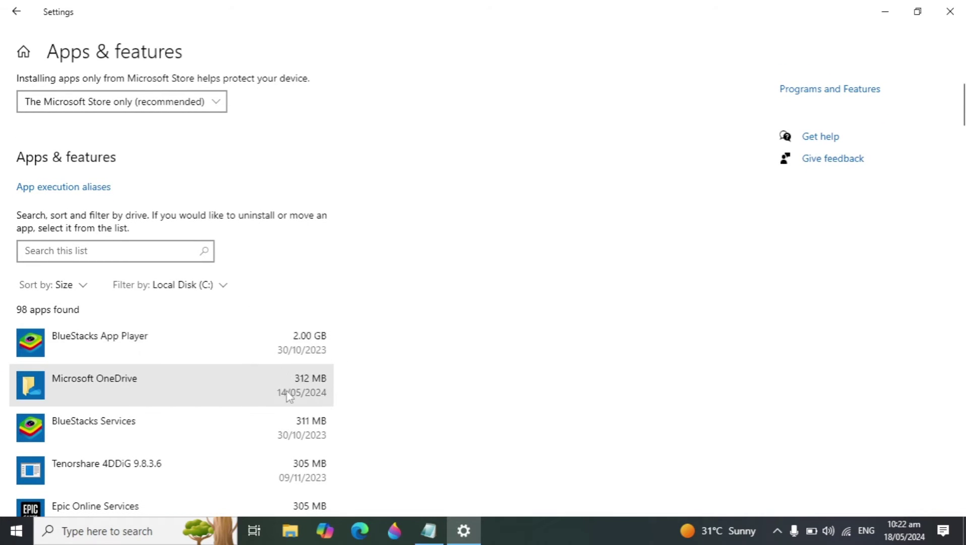
left_click(250, 360)
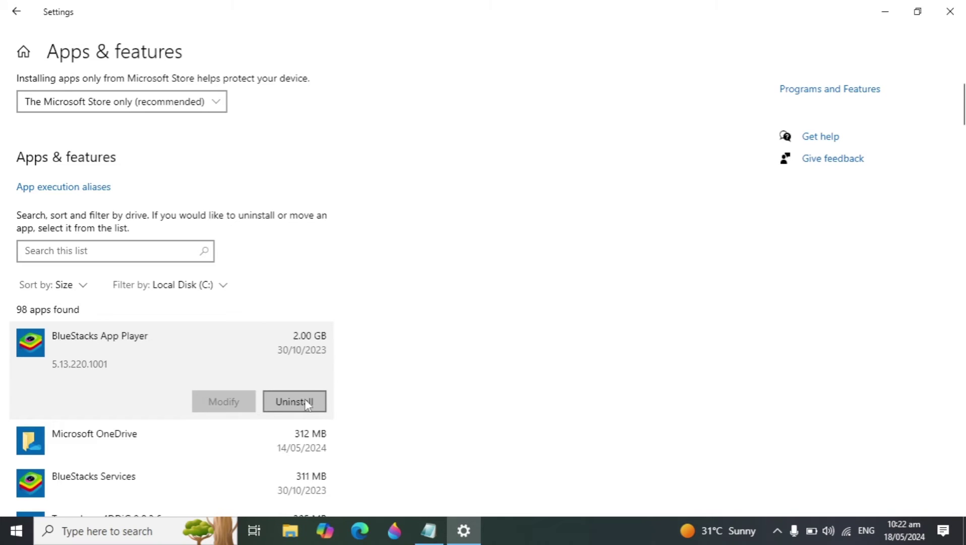
scroll(307, 399, "down", 3)
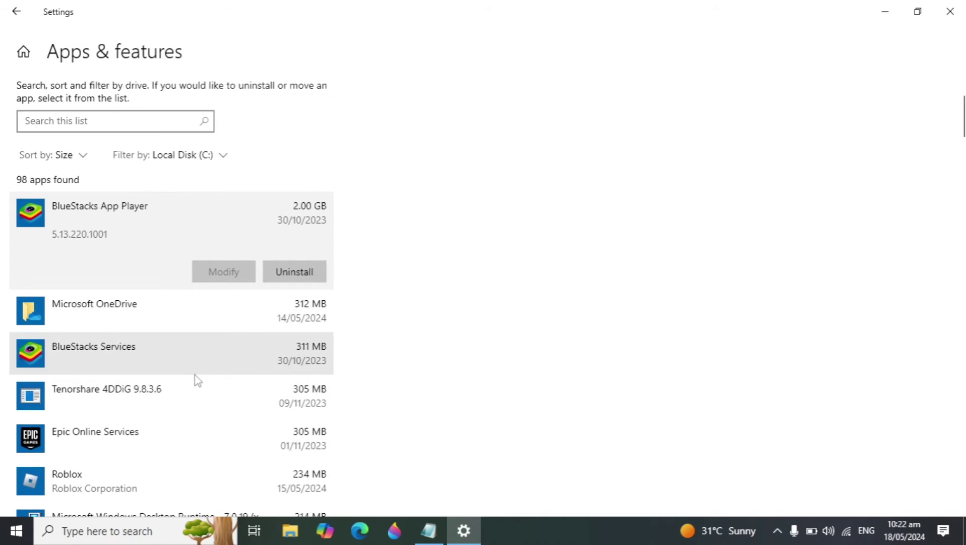
left_click(150, 393)
scroll(151, 389, "down", 1)
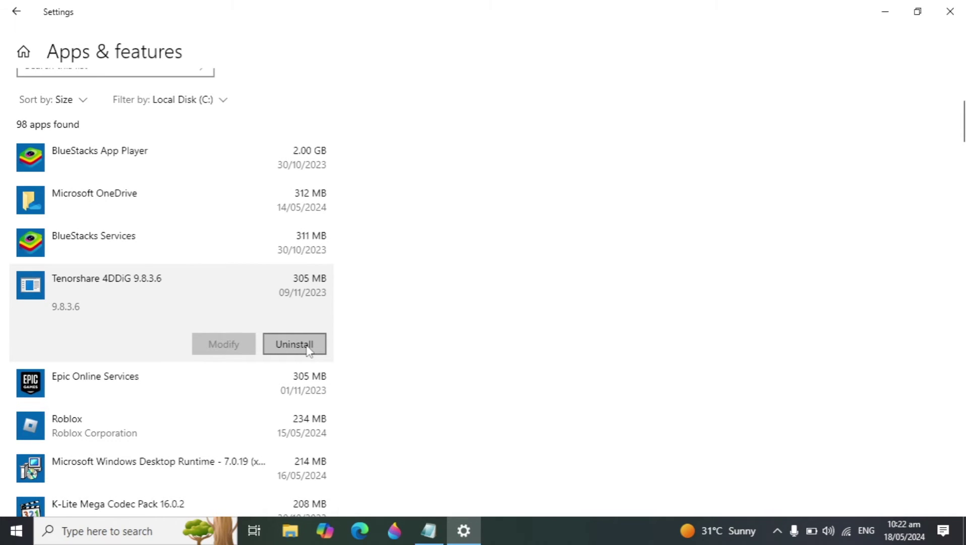
scroll(385, 343, "up", 4)
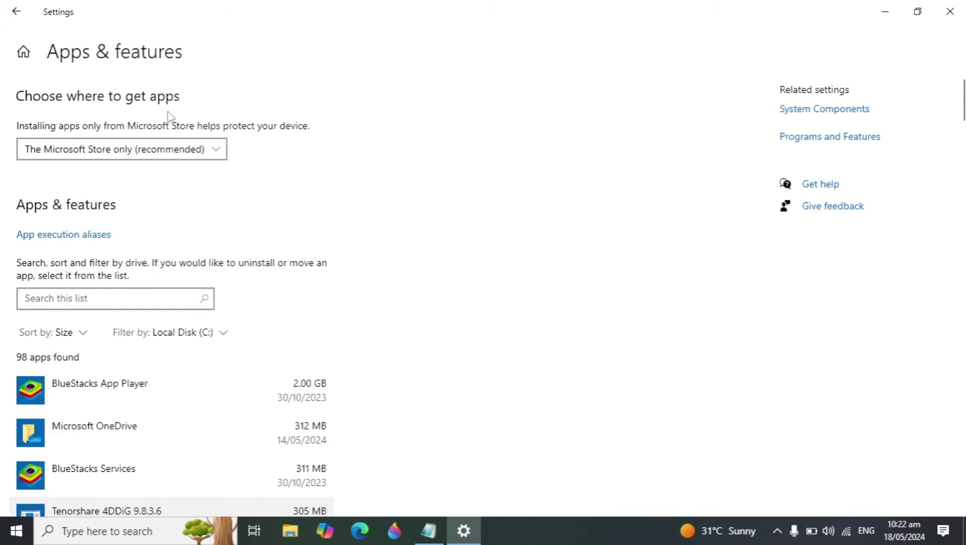
Set 'Choose where to get apps' to Anywhere and go back to the Storage page.
left_click(209, 153)
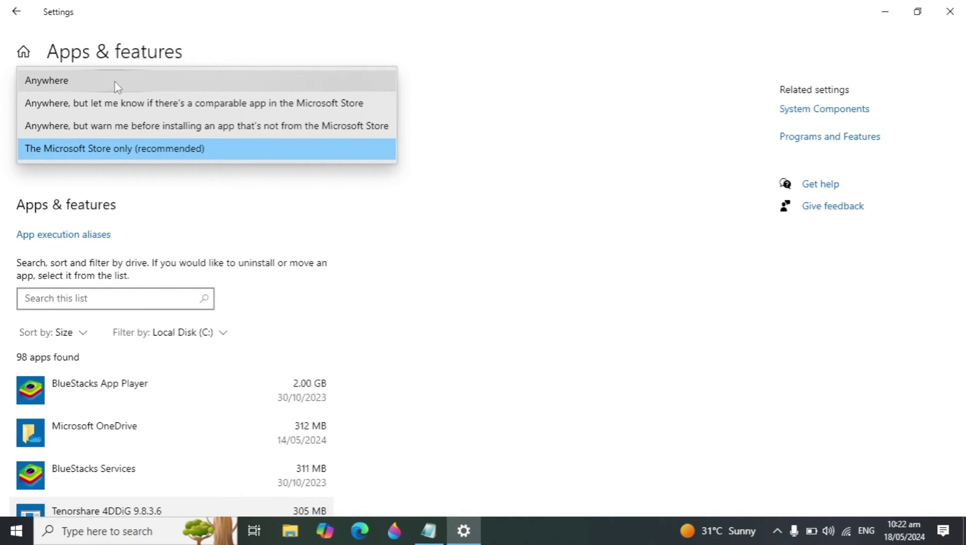
left_click(148, 86)
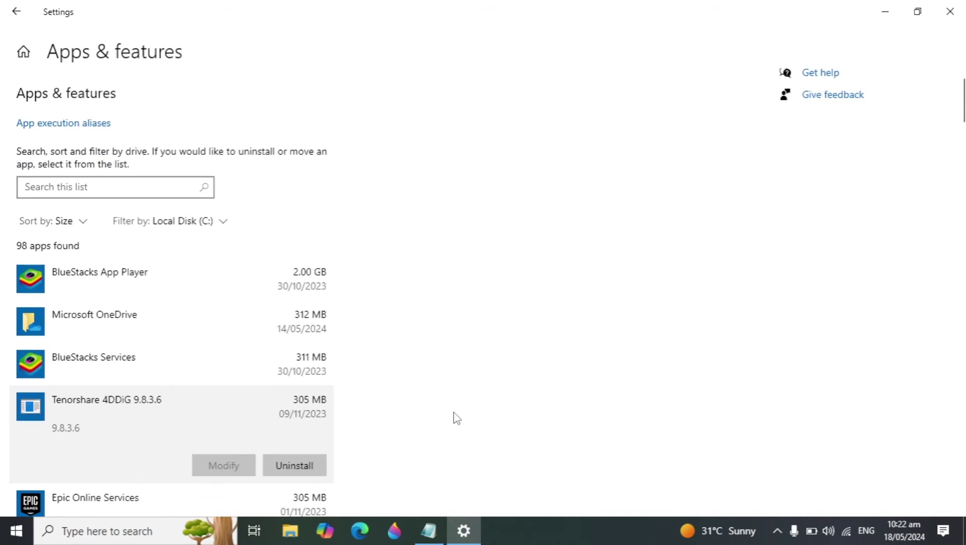
scroll(454, 417, "down", 3)
scroll(303, 403, "up", 5)
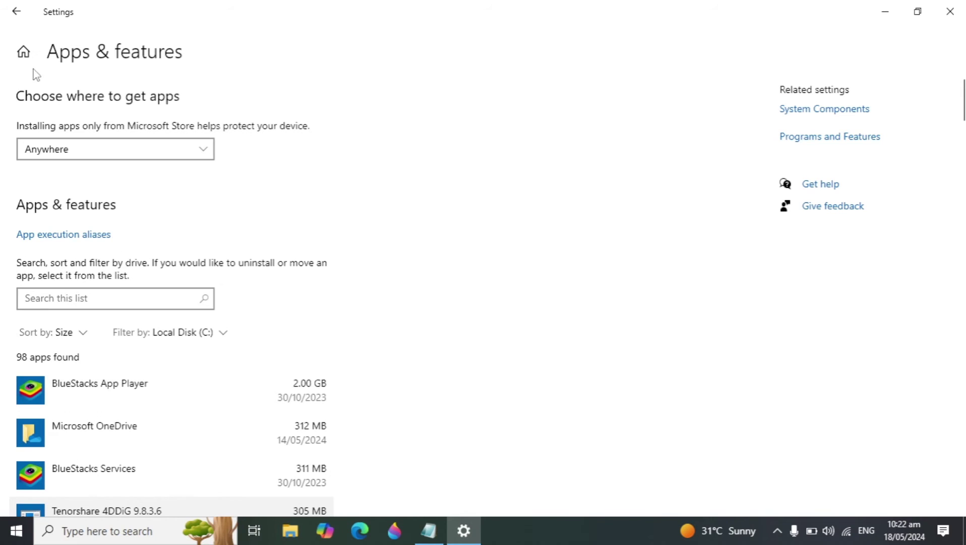
left_click(16, 11)
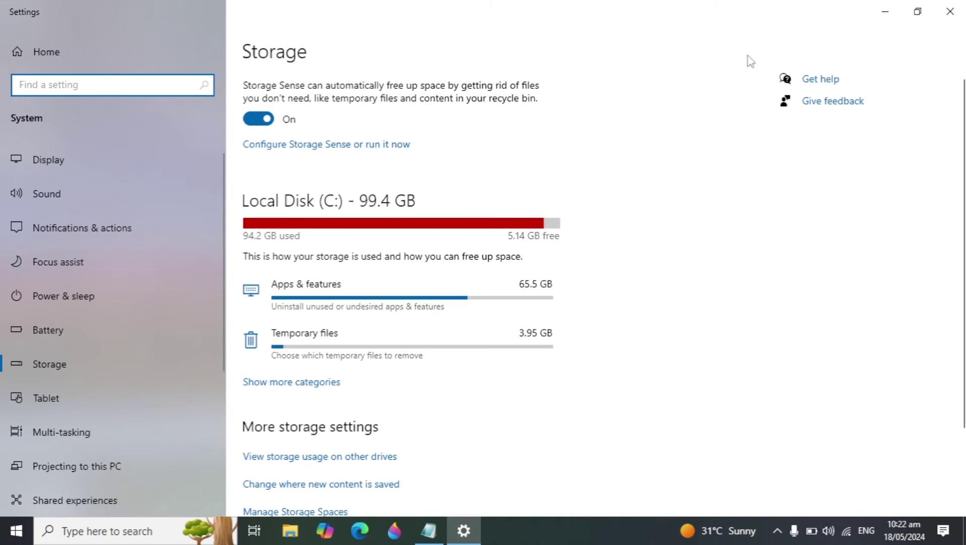
Reopen storage via a 'stor' search, choose storage usage on other drives, then Local Disk (C:).
left_click(943, 6)
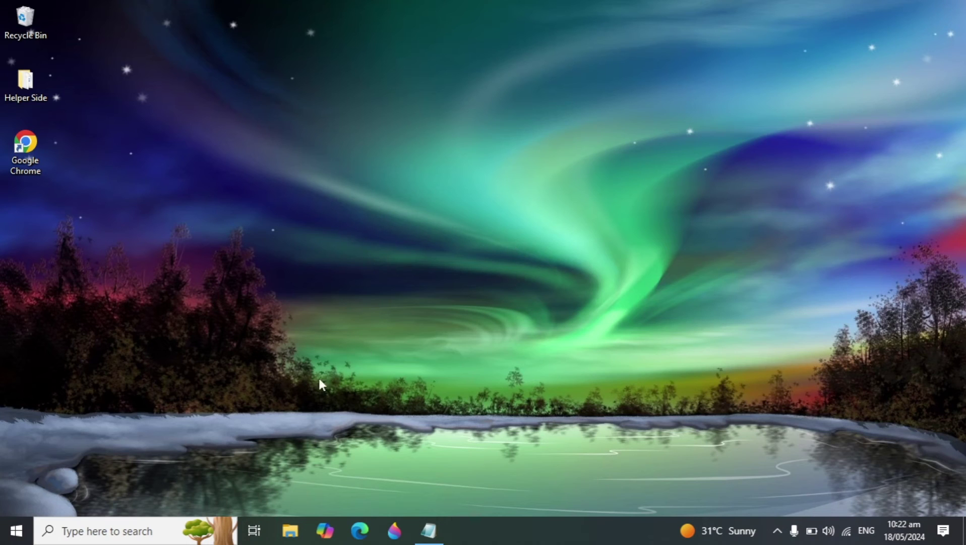
left_click(105, 541)
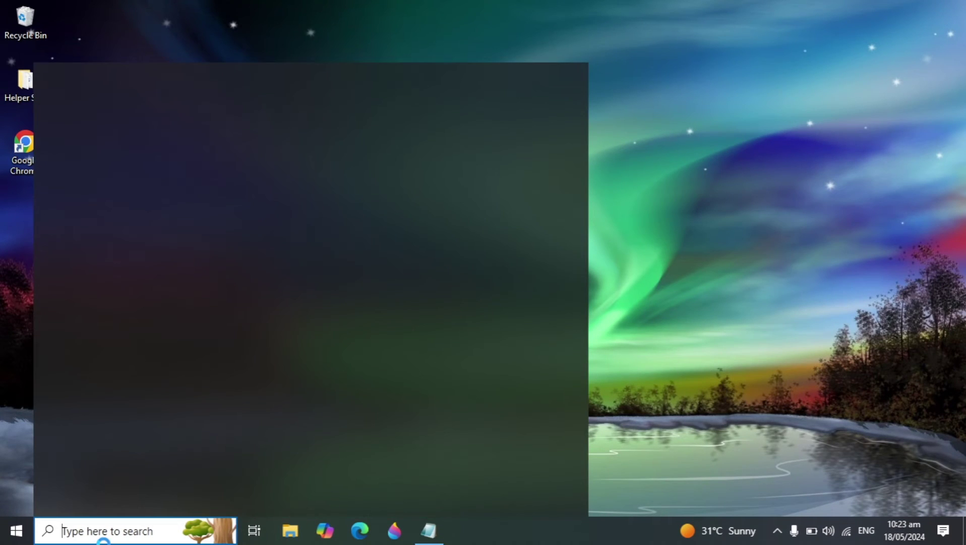
type("stor")
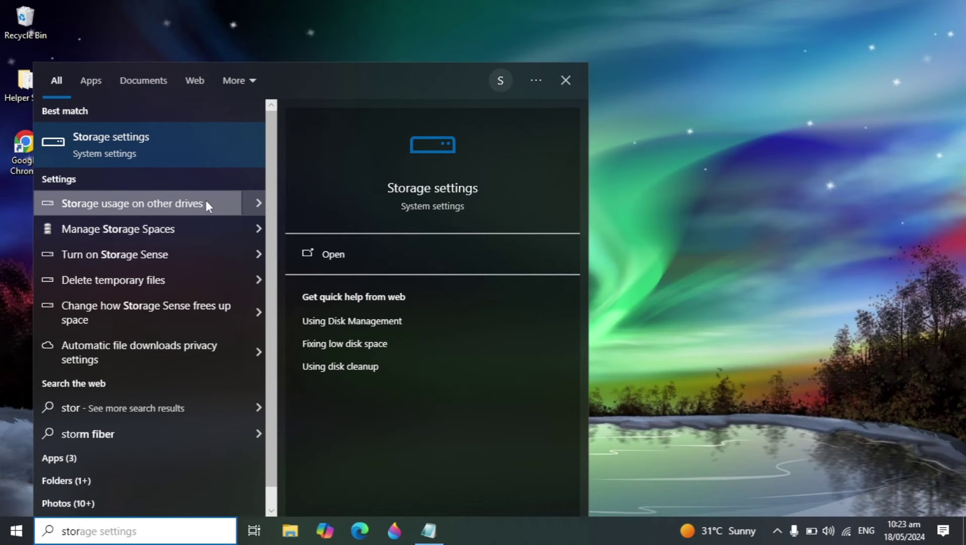
left_click(160, 205)
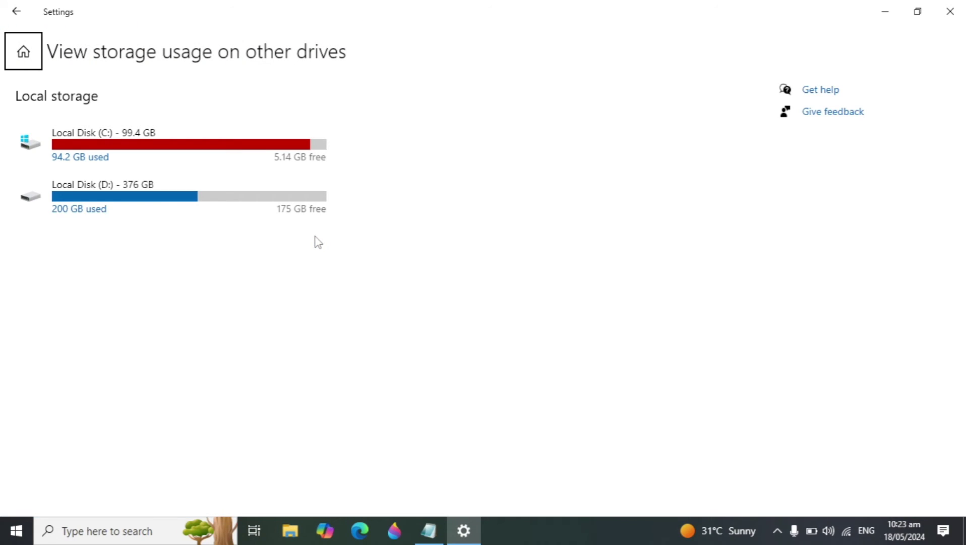
left_click(200, 154)
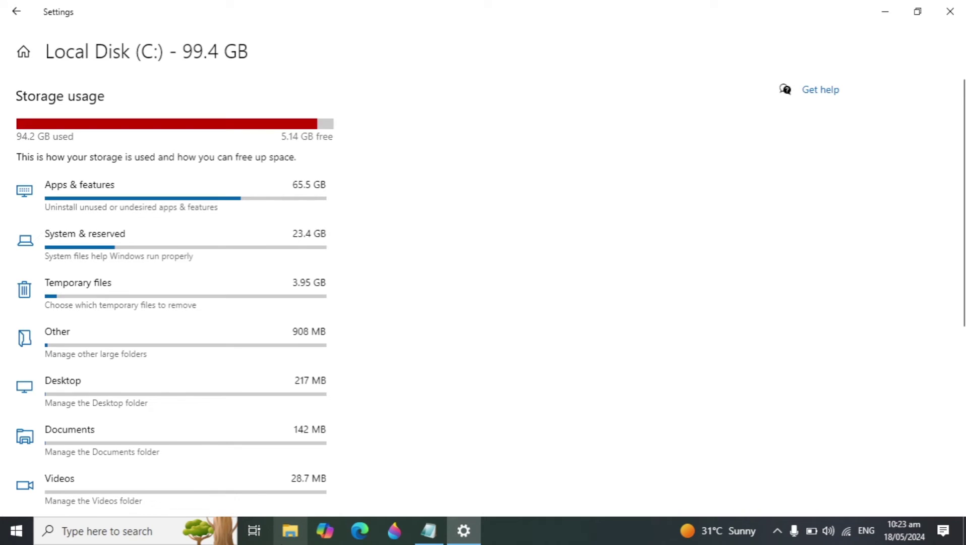
Browse File Explorer through Downloads and Documents to This PC, then return to storage settings.
left_click(283, 541)
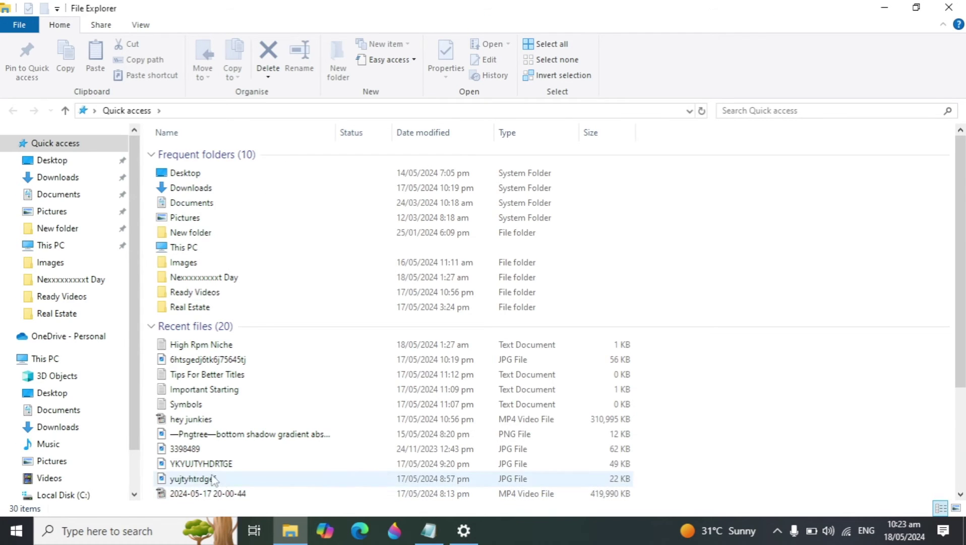
scroll(135, 437, "down", 1)
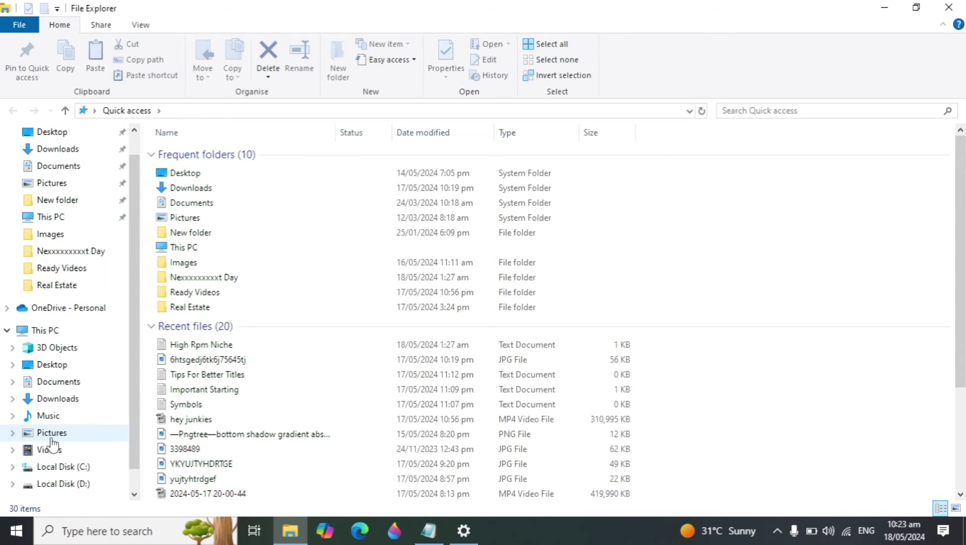
left_click(72, 405)
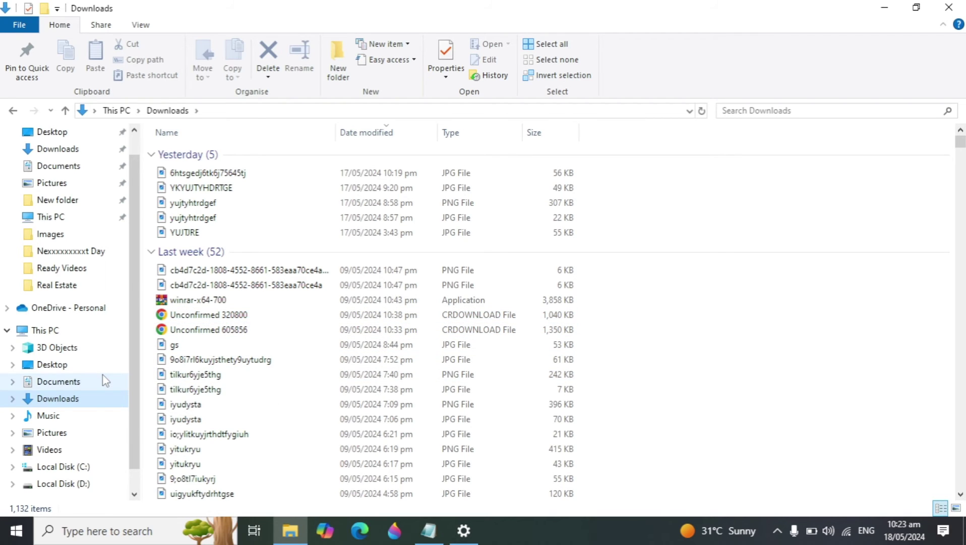
left_click(58, 381)
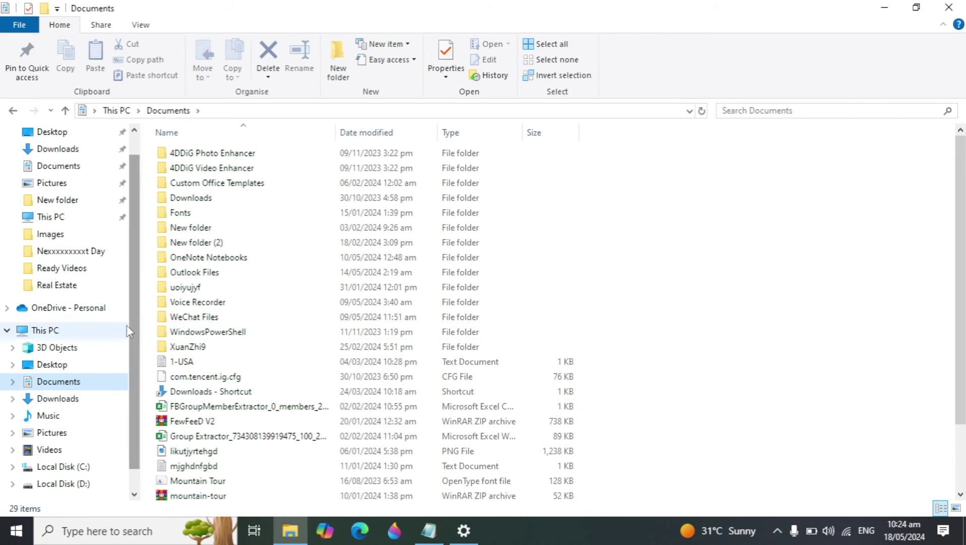
left_click(105, 330)
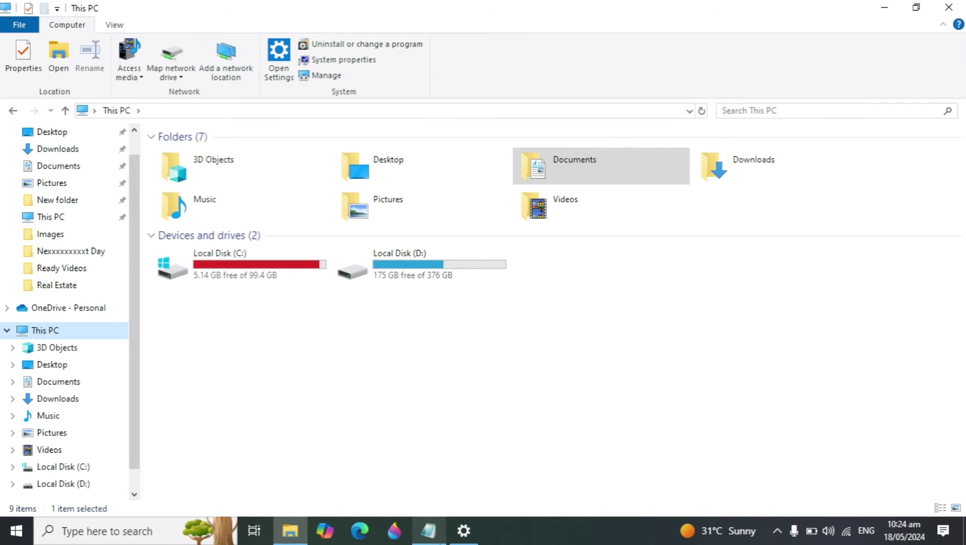
left_click(467, 540)
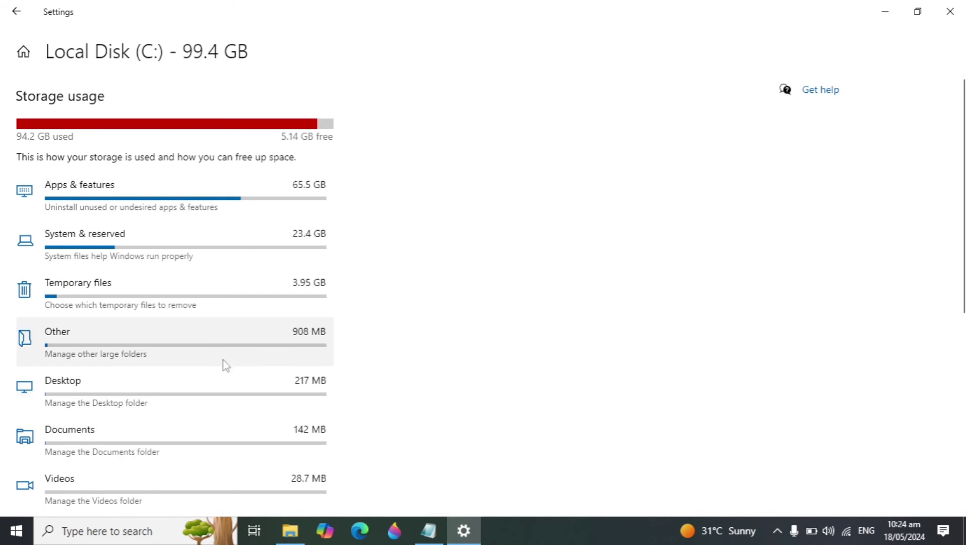
left_click(241, 295)
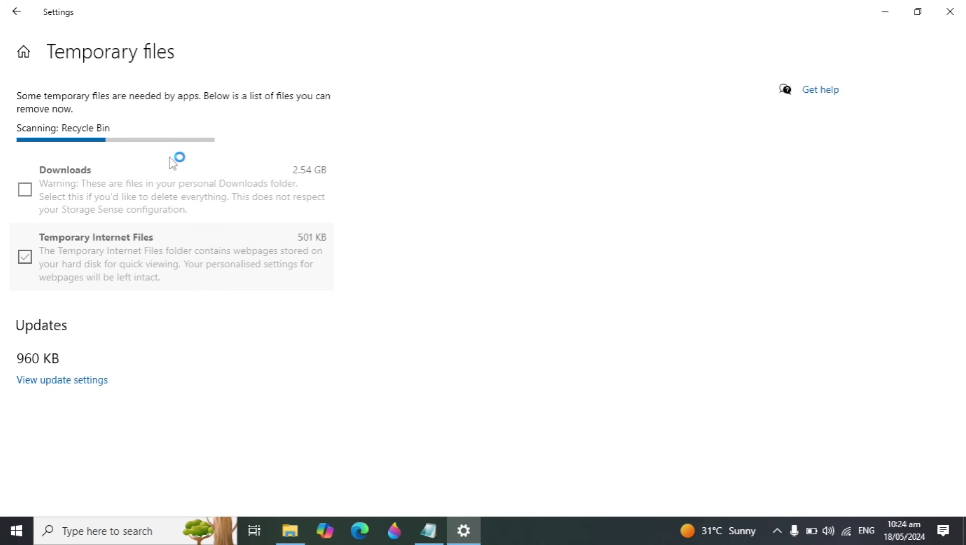
scroll(145, 364, "down", 3)
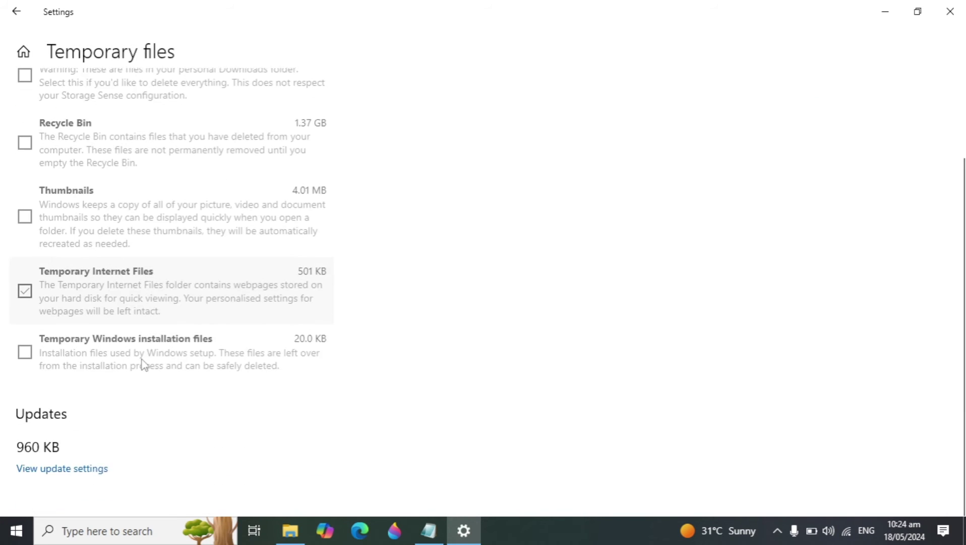
scroll(144, 364, "up", 3)
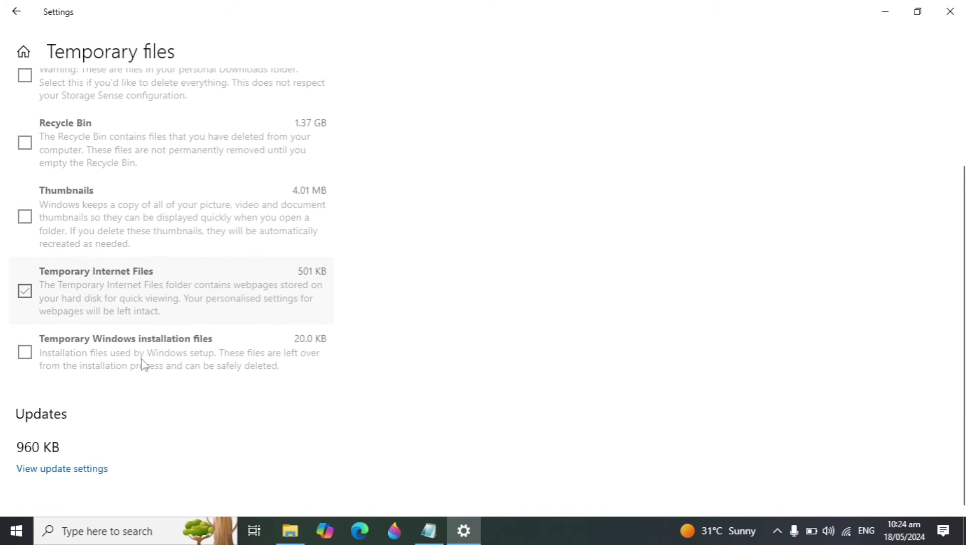
left_click(16, 11)
scroll(245, 262, "down", 2)
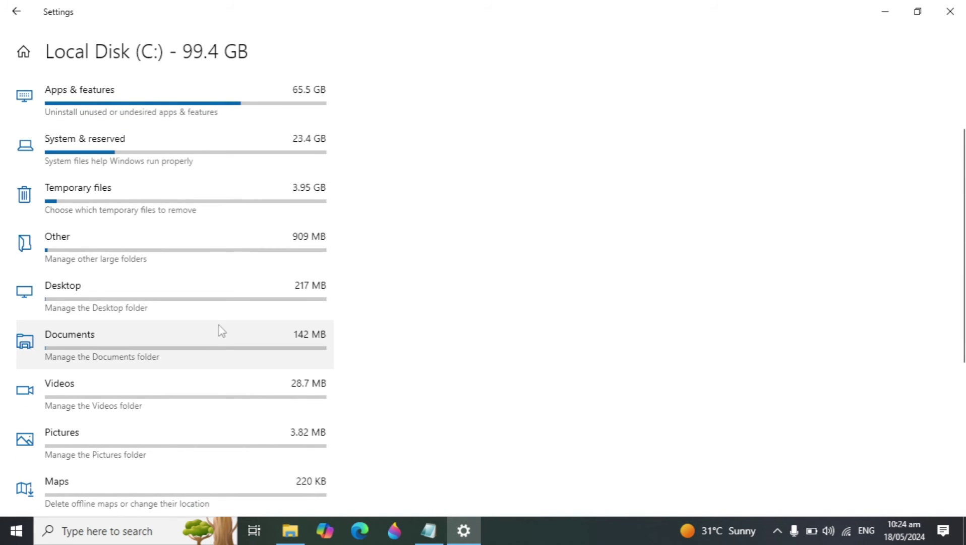
scroll(219, 325, "up", 2)
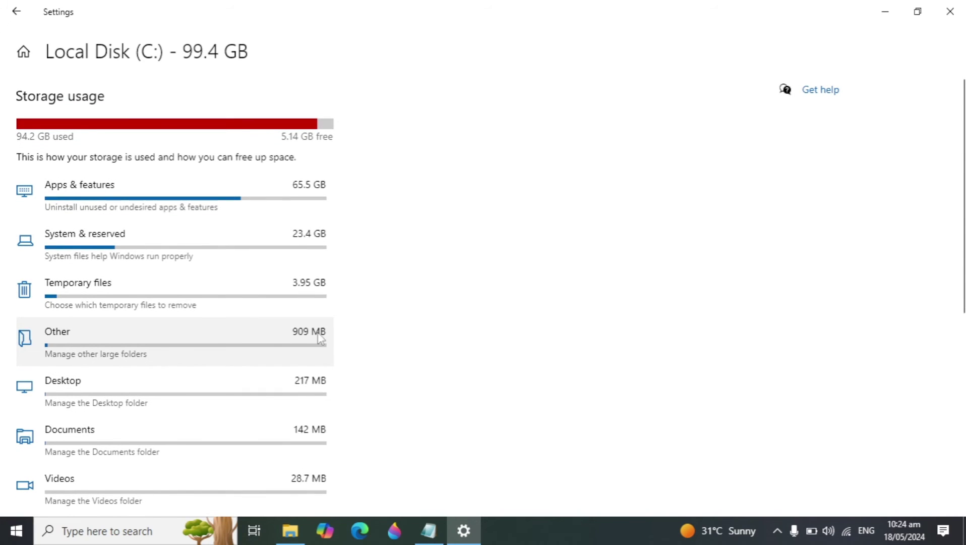
Close the storage Settings and open Local Disk (C:) from This PC.
left_click(961, 18)
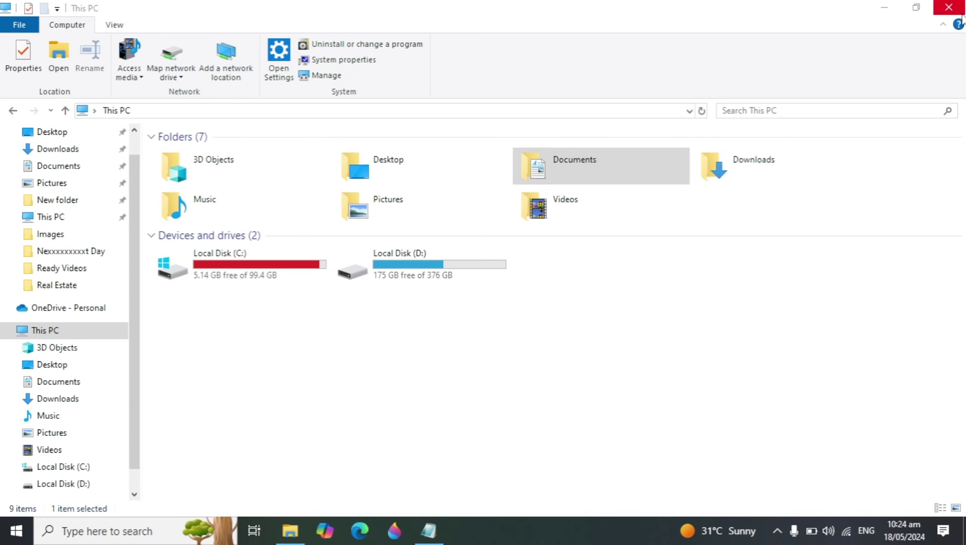
left_click(663, 326)
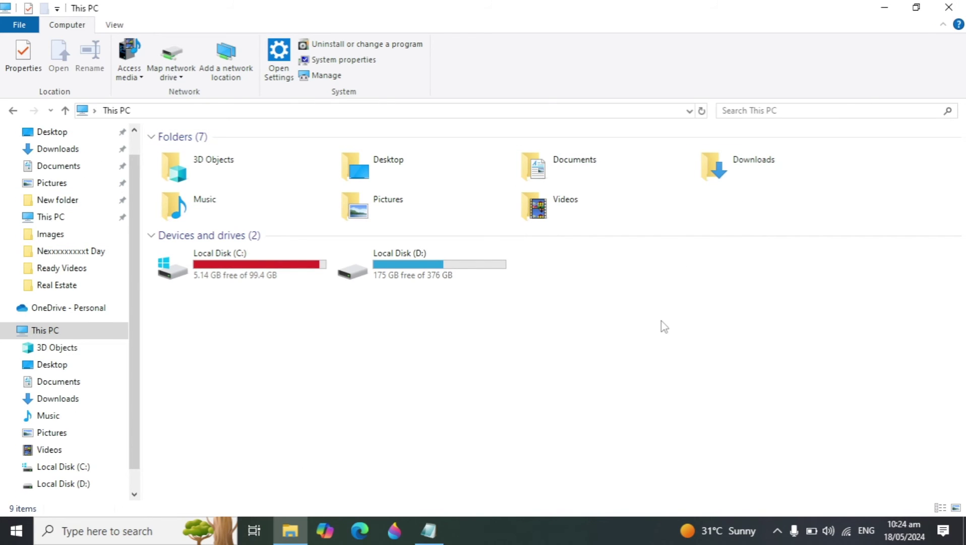
double_click(276, 278)
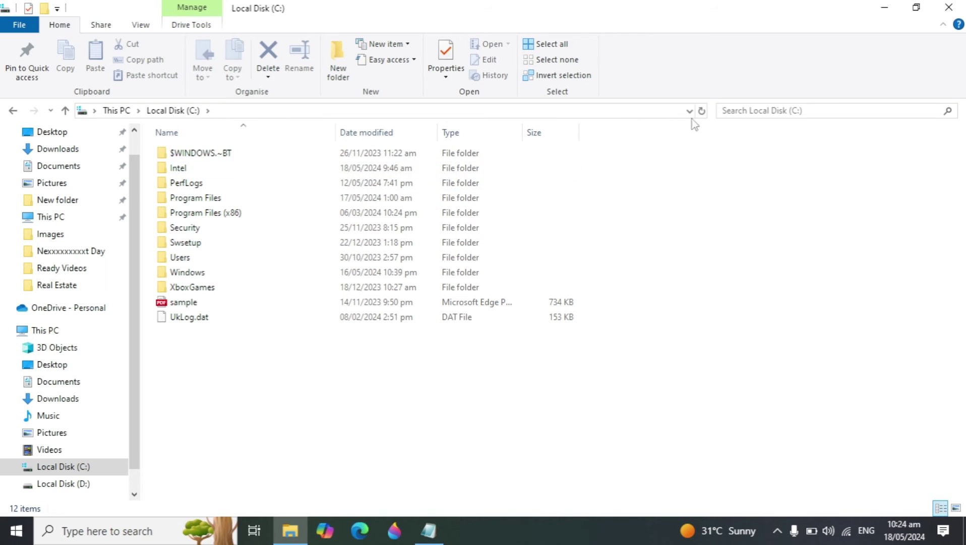
Search drive C: for Huge (1–4 GB) files using size:, then minimize File Explorer.
left_click(808, 109)
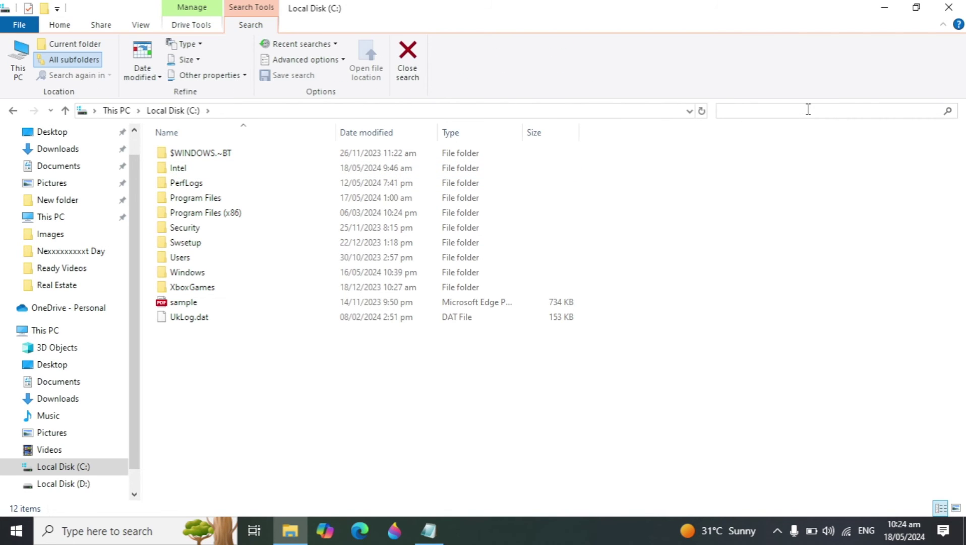
type("size")
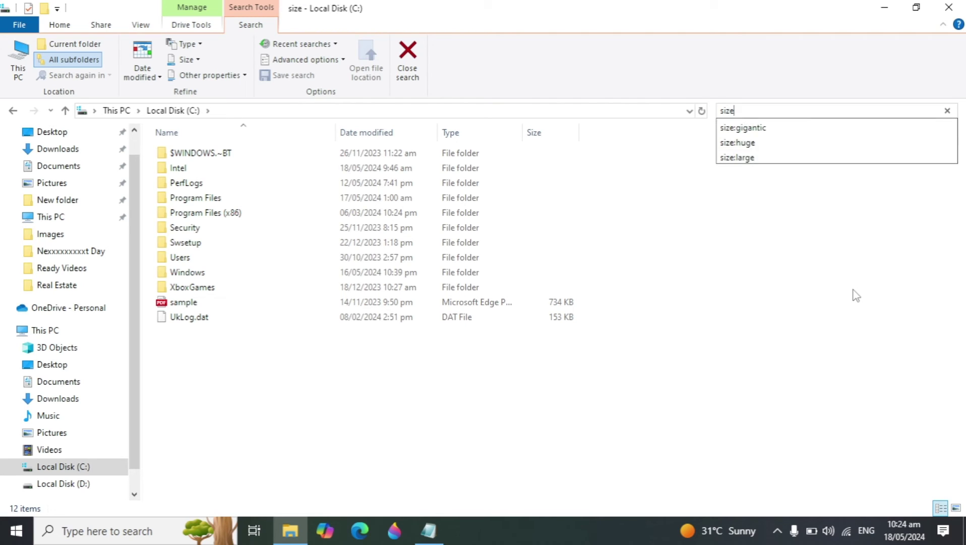
type(":")
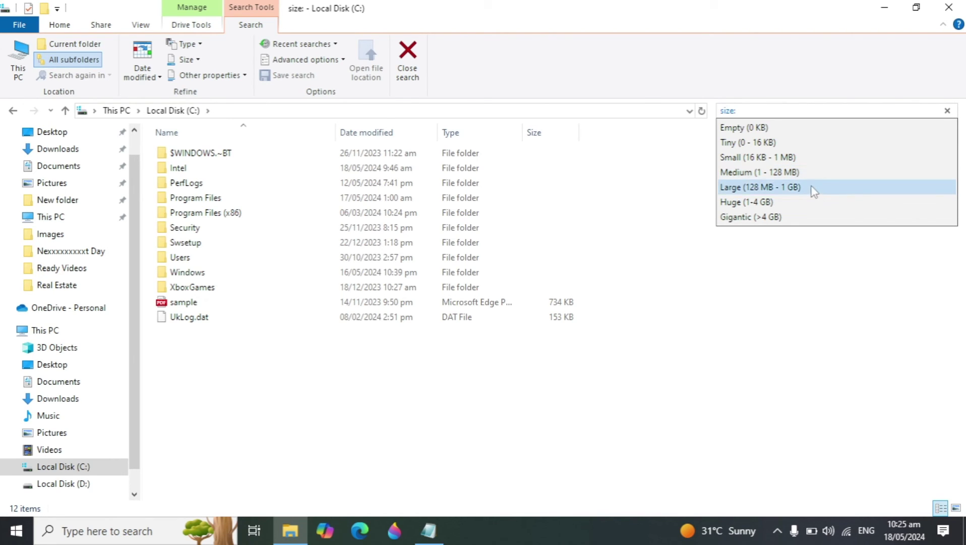
left_click(762, 202)
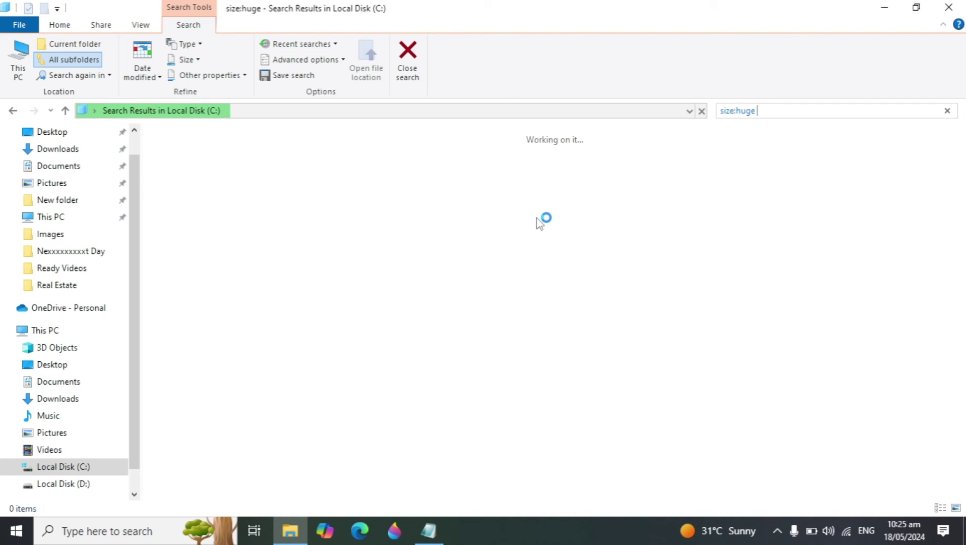
left_click(885, 9)
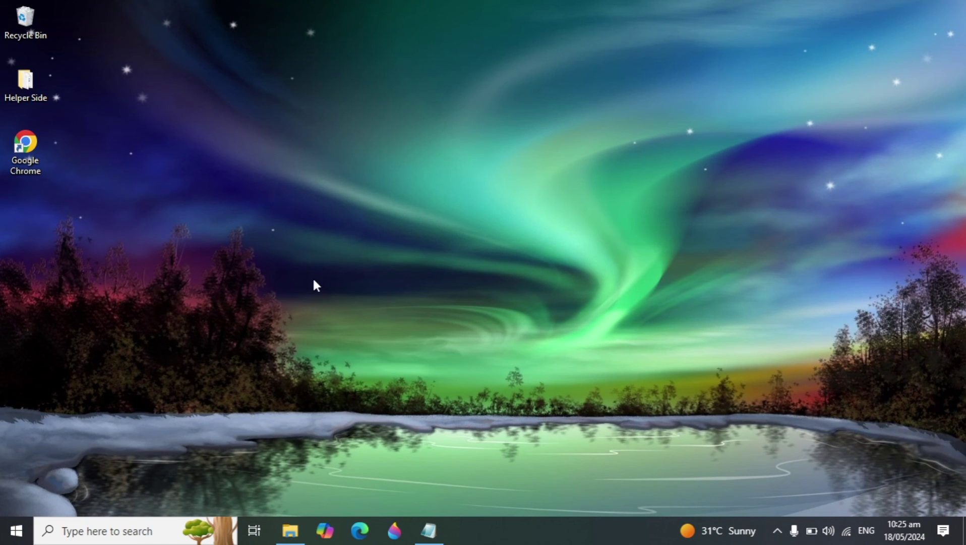
Launch Chrome maximized, go to Settings > Downloads, and start changing the download location.
double_click(25, 146)
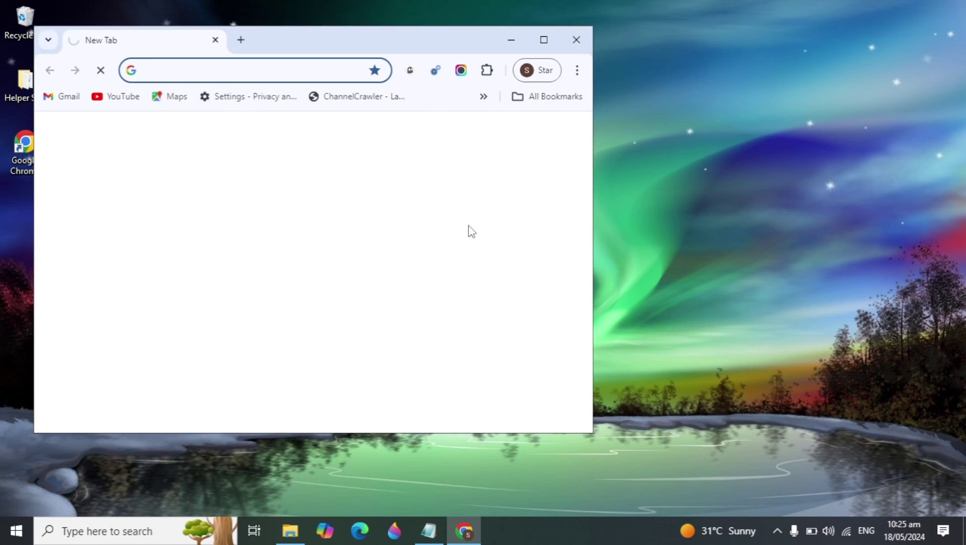
left_click(545, 41)
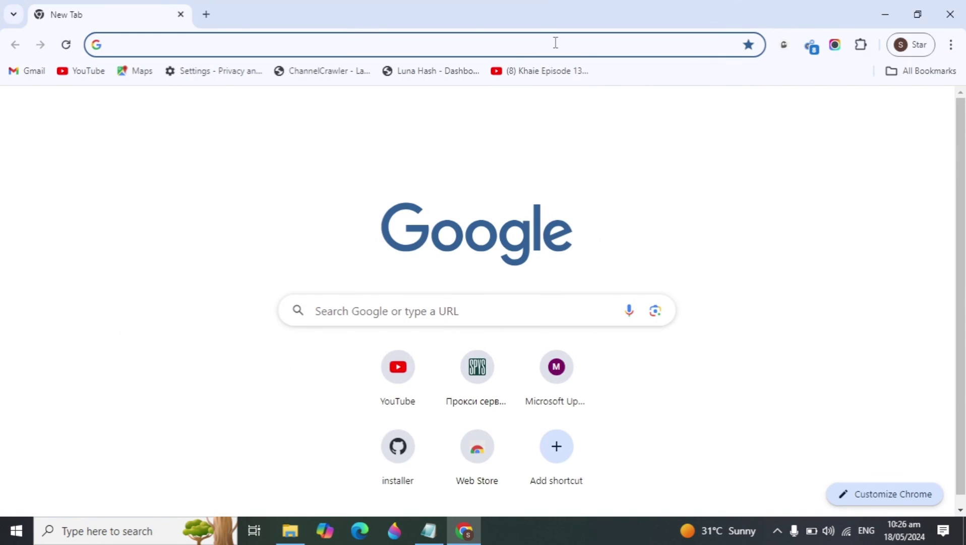
left_click(950, 46)
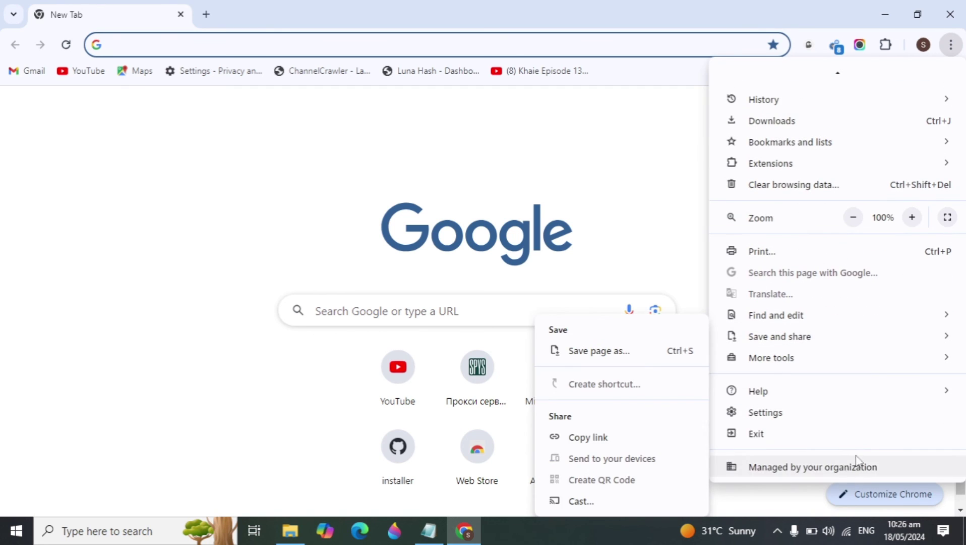
left_click(854, 414)
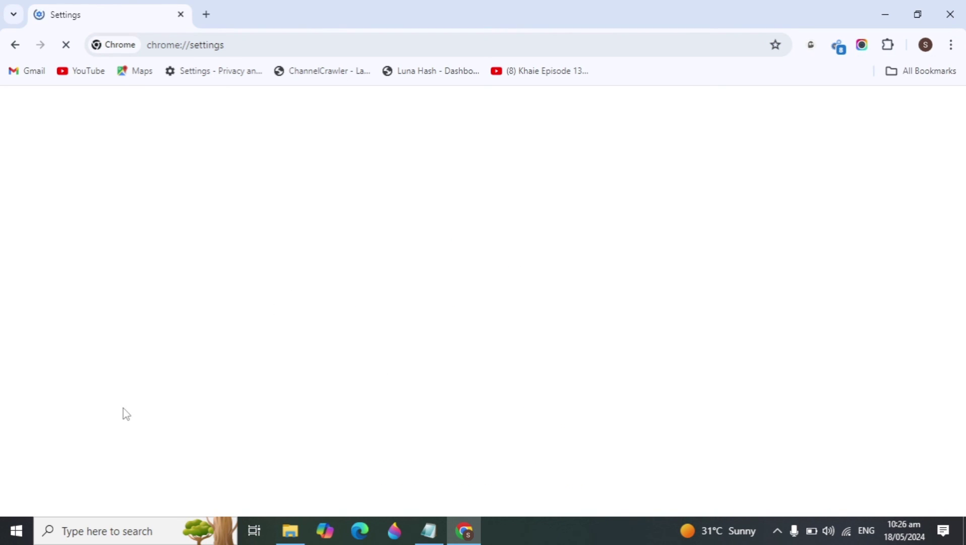
scroll(69, 380, "down", 1)
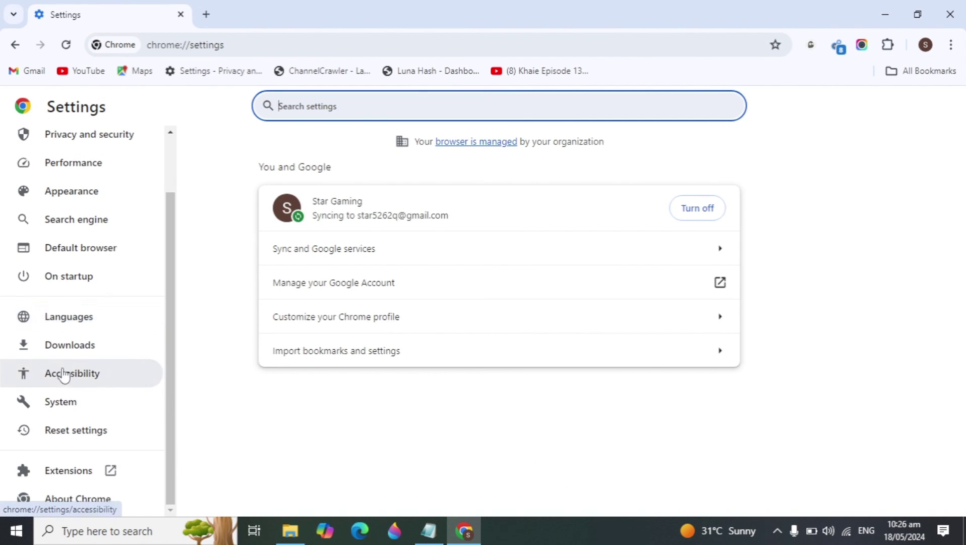
left_click(120, 355)
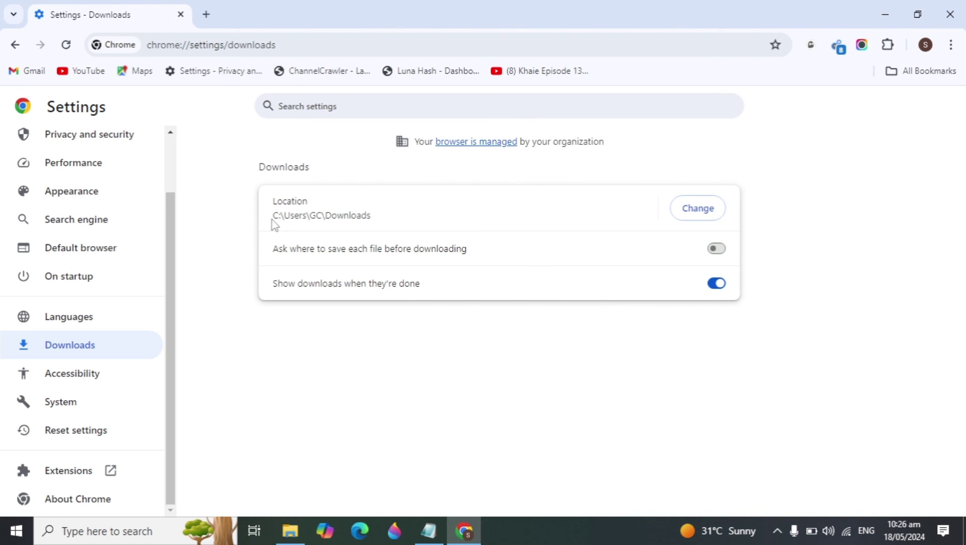
left_click(697, 213)
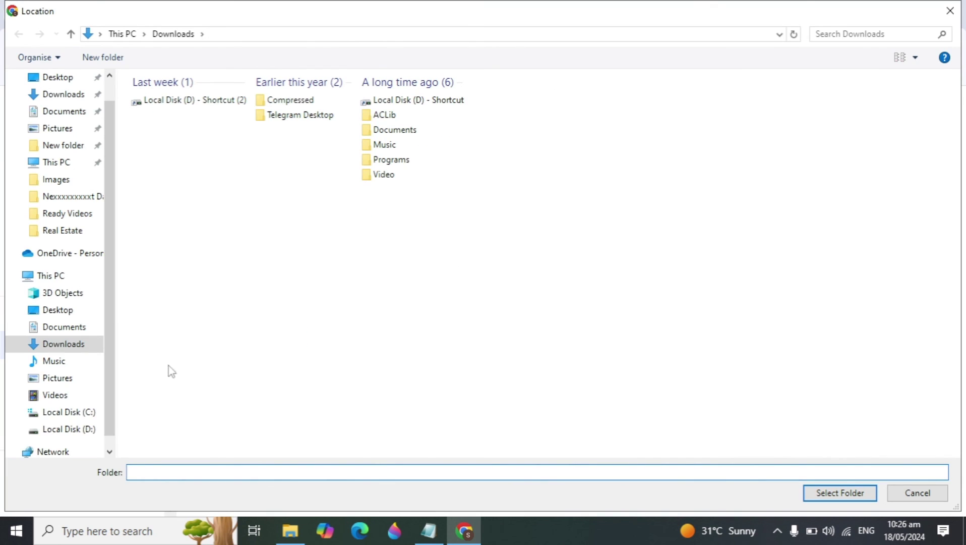
Create a folder named Download on Local Disk (D:) and select it as Chrome's download location.
left_click(41, 434)
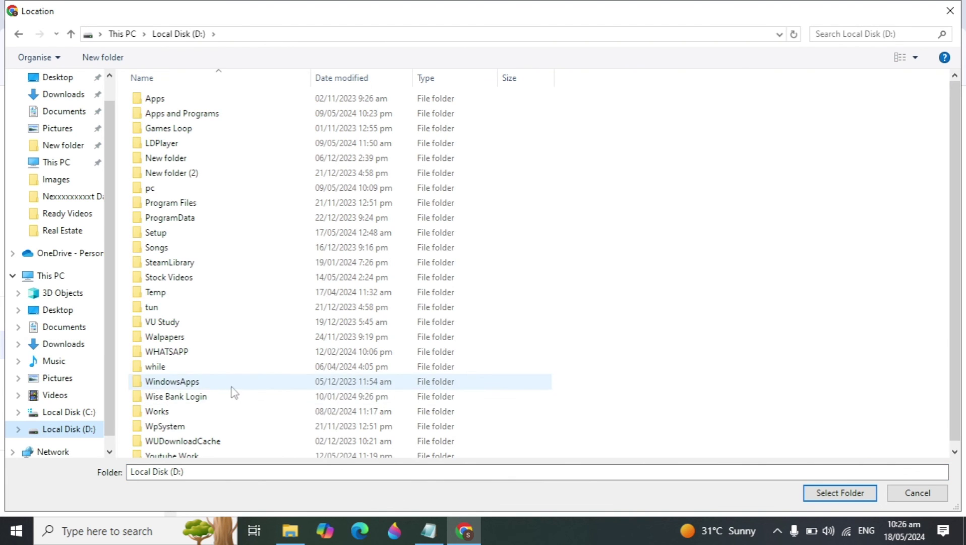
right_click(574, 291)
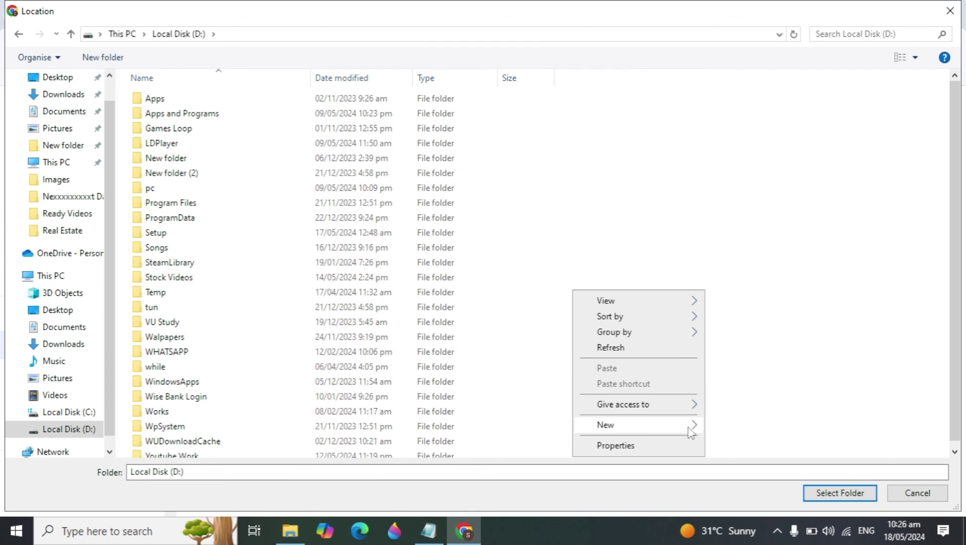
mouse_move(687, 425)
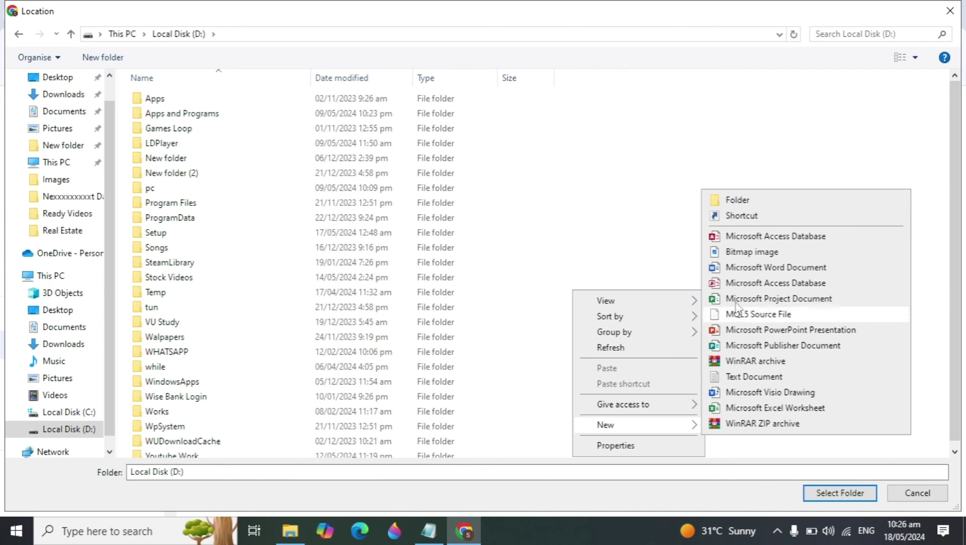
left_click(750, 204)
type("Doenloadwnload")
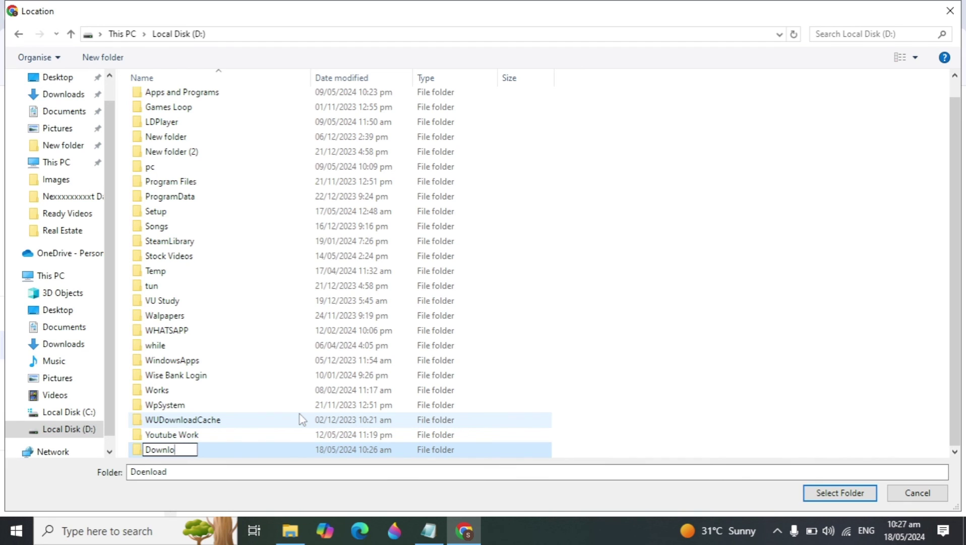
left_click(326, 450)
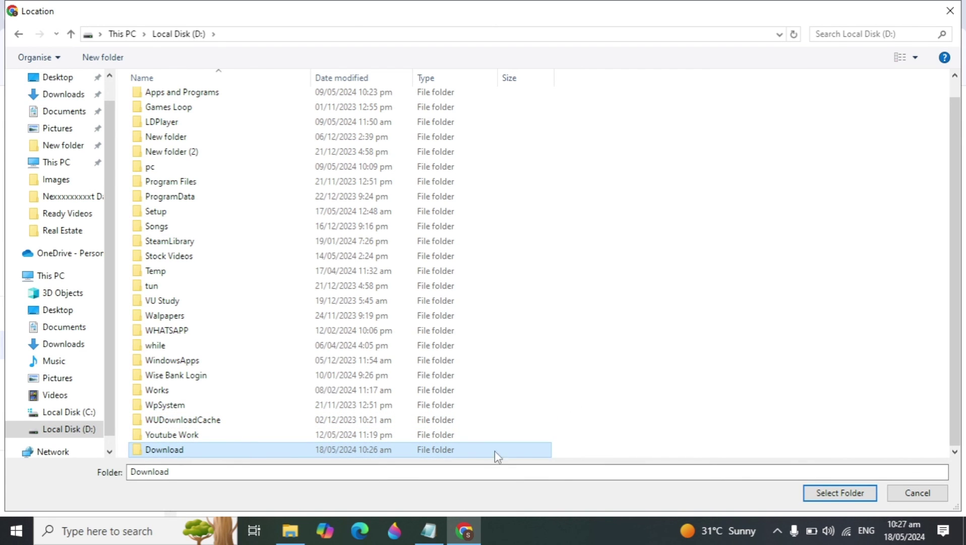
left_click(840, 493)
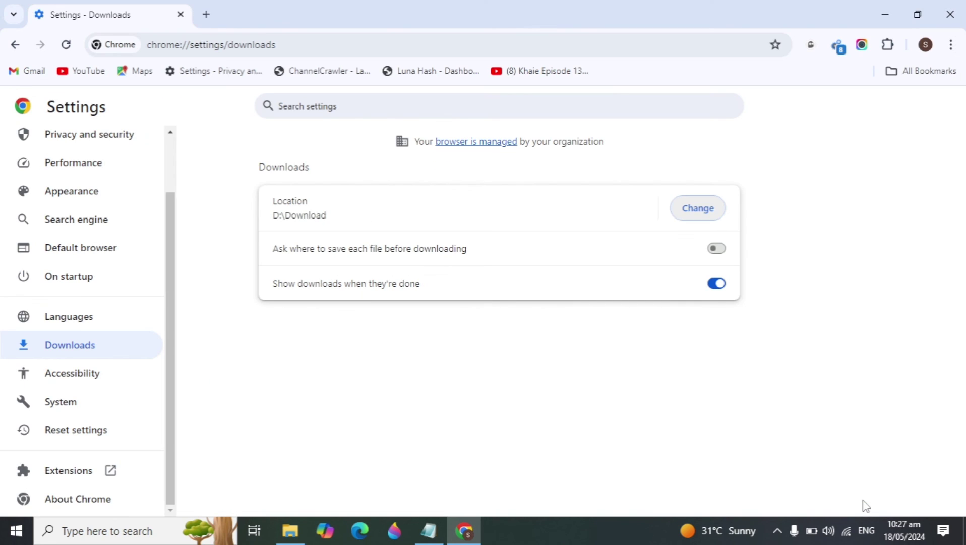
Minimize the Chrome window to reveal the Windows desktop.
left_click(881, 25)
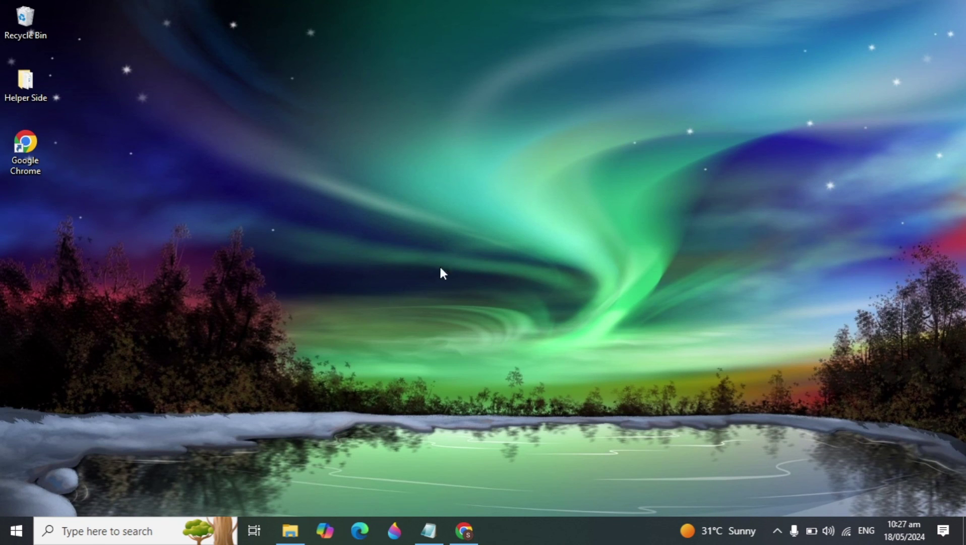